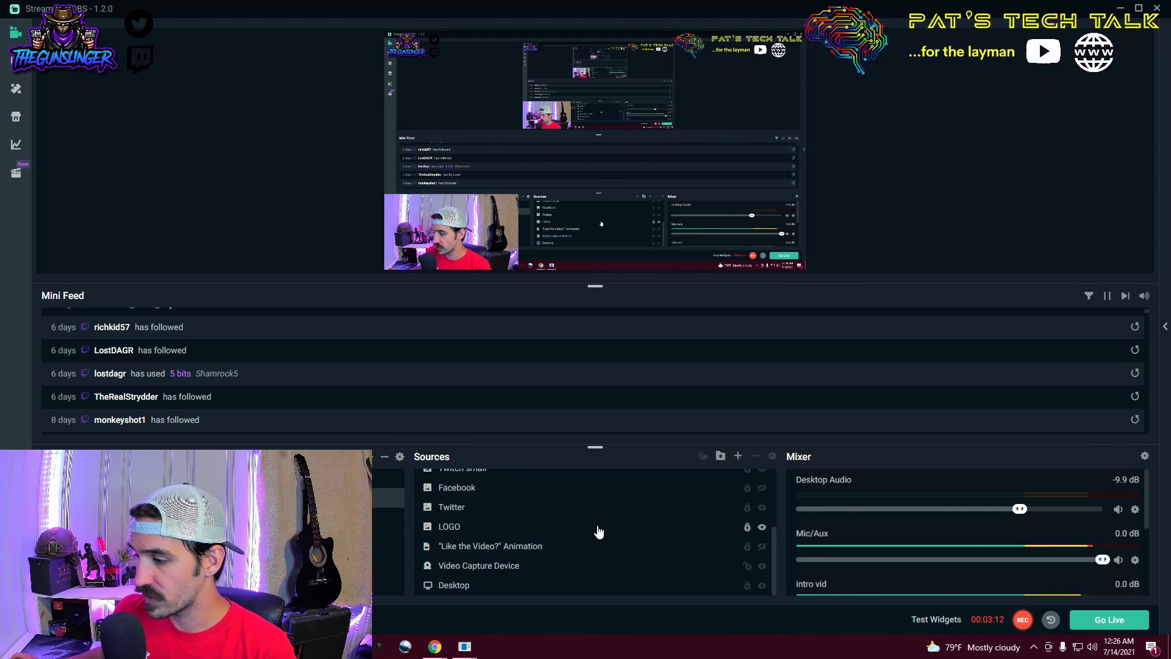
Open Filters (5) from the Mic/Aux gear and move the Source filters window right.
{"action": "scroll", "coordinate": [586, 529], "scroll_direction": "up", "scroll_amount": 3}
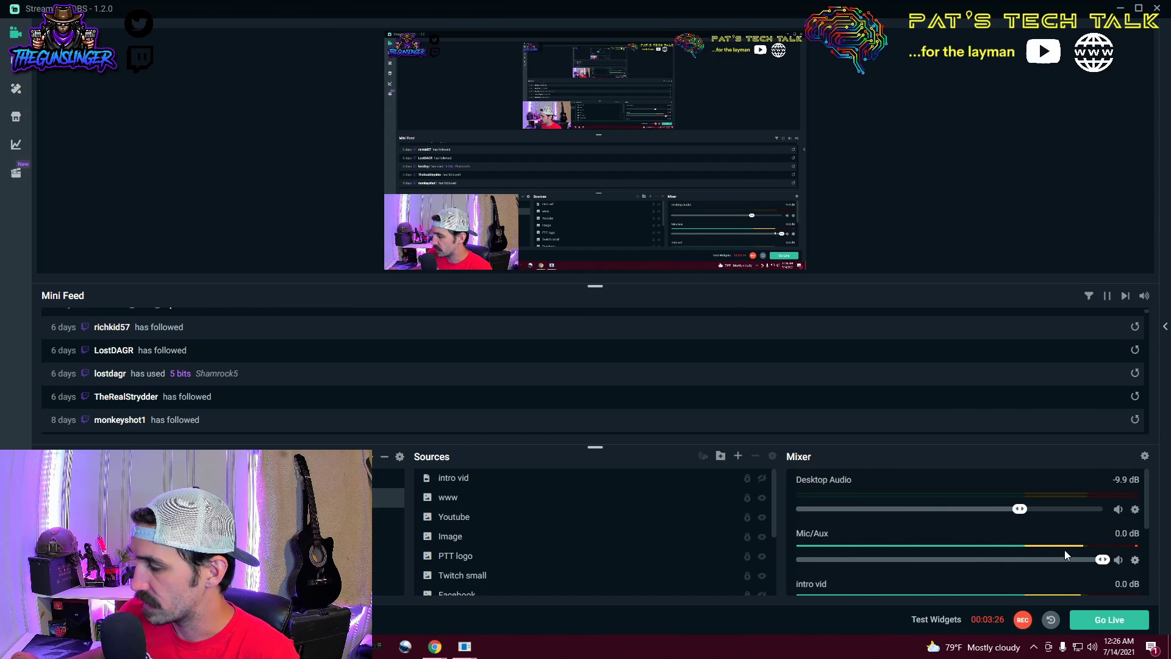
{"action": "left_click", "coordinate": [1136, 560]}
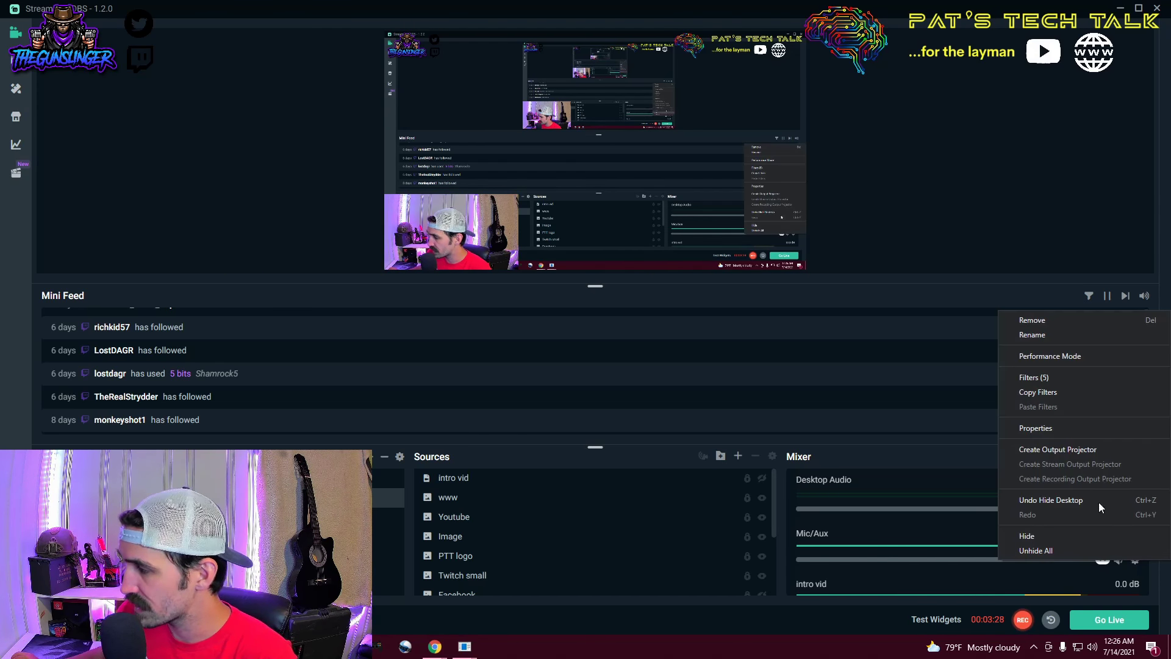
{"action": "left_click", "coordinate": [1034, 378]}
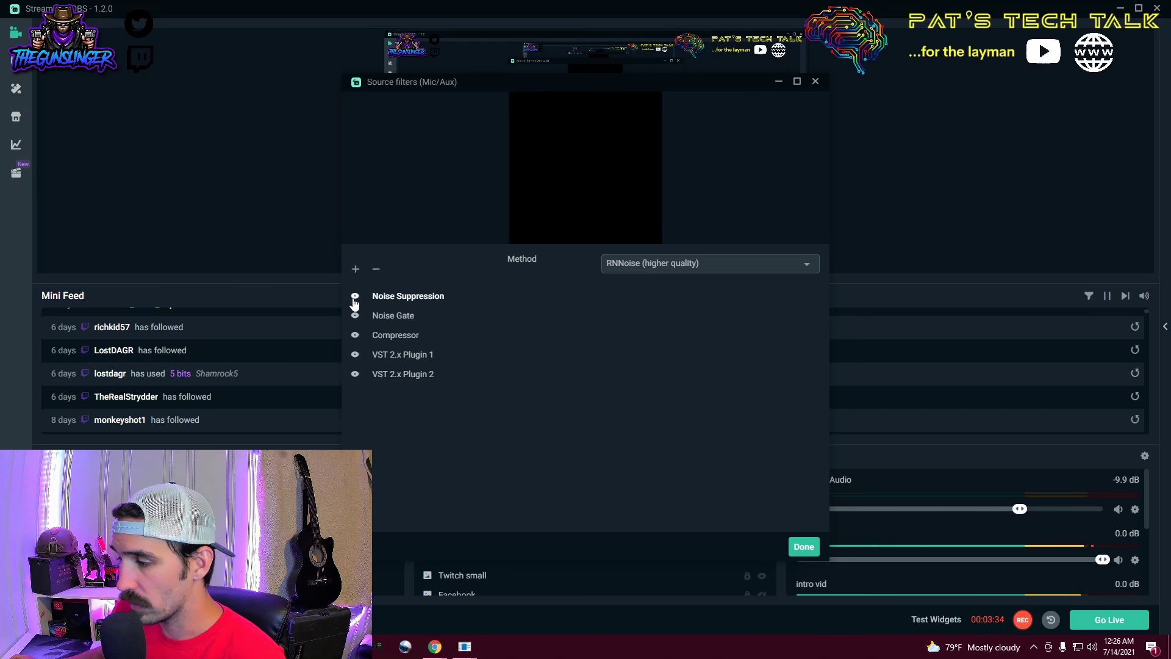
{"action": "left_click_drag", "start_coordinate": [565, 89], "coordinate": [873, 98]}
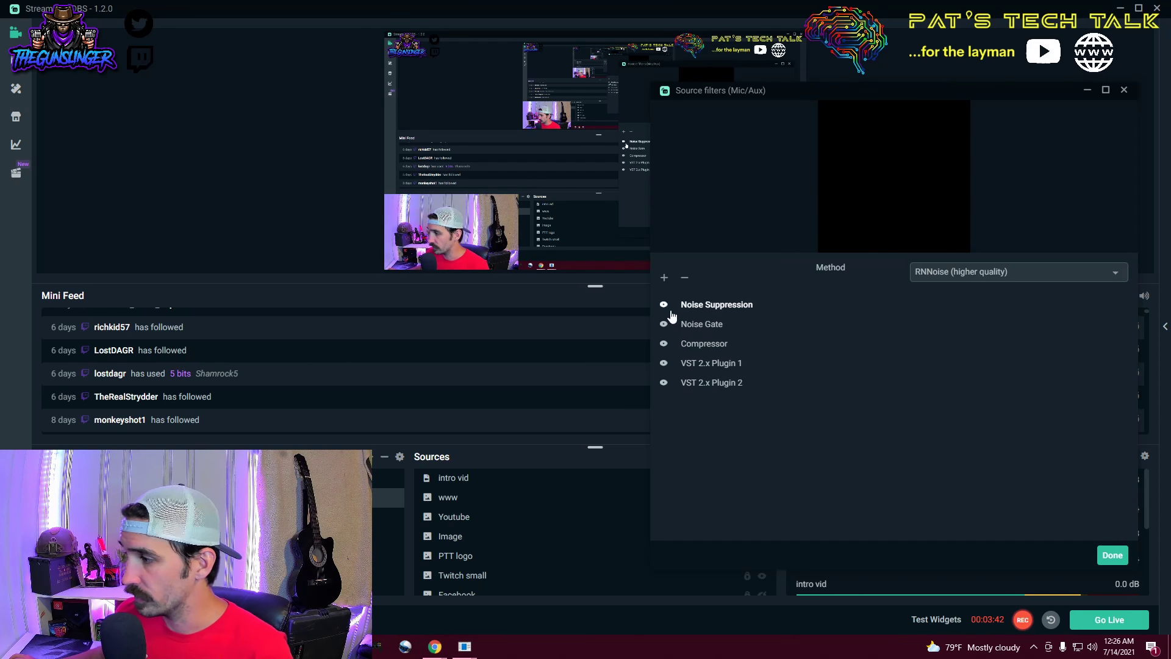
Switch off Noise Gate, Compressor, VST 2.x Plugin 1 and VST 2.x Plugin 2.
{"action": "left_click", "coordinate": [663, 326]}
{"action": "left_click", "coordinate": [664, 344]}
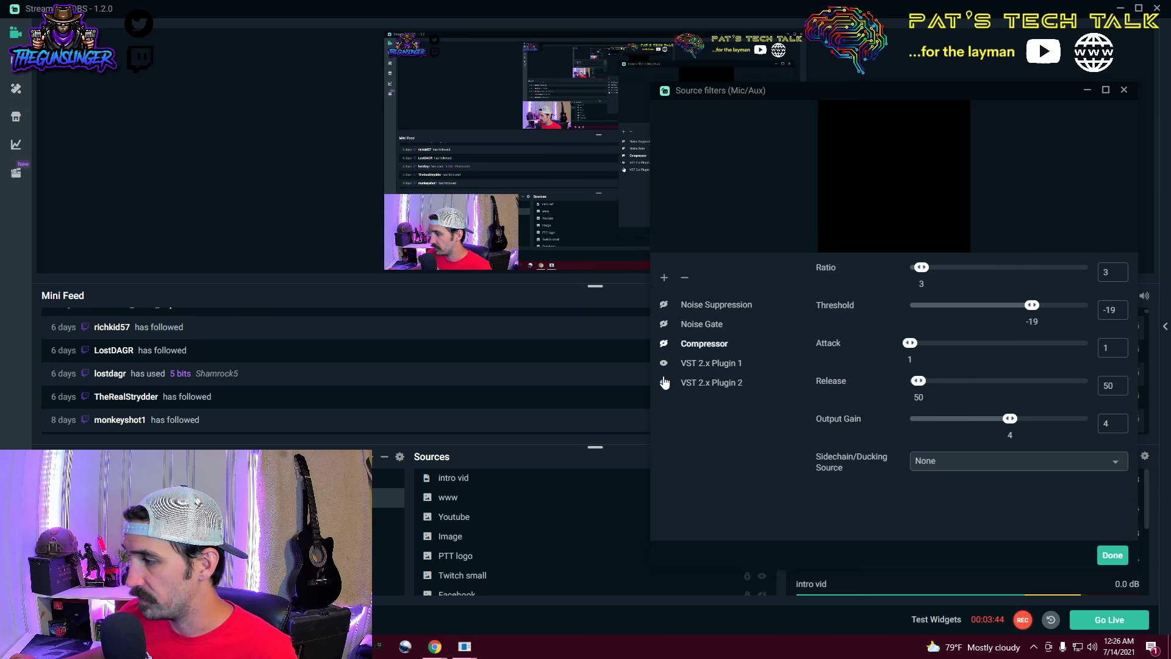
{"action": "left_click", "coordinate": [664, 365]}
{"action": "left_click", "coordinate": [665, 383]}
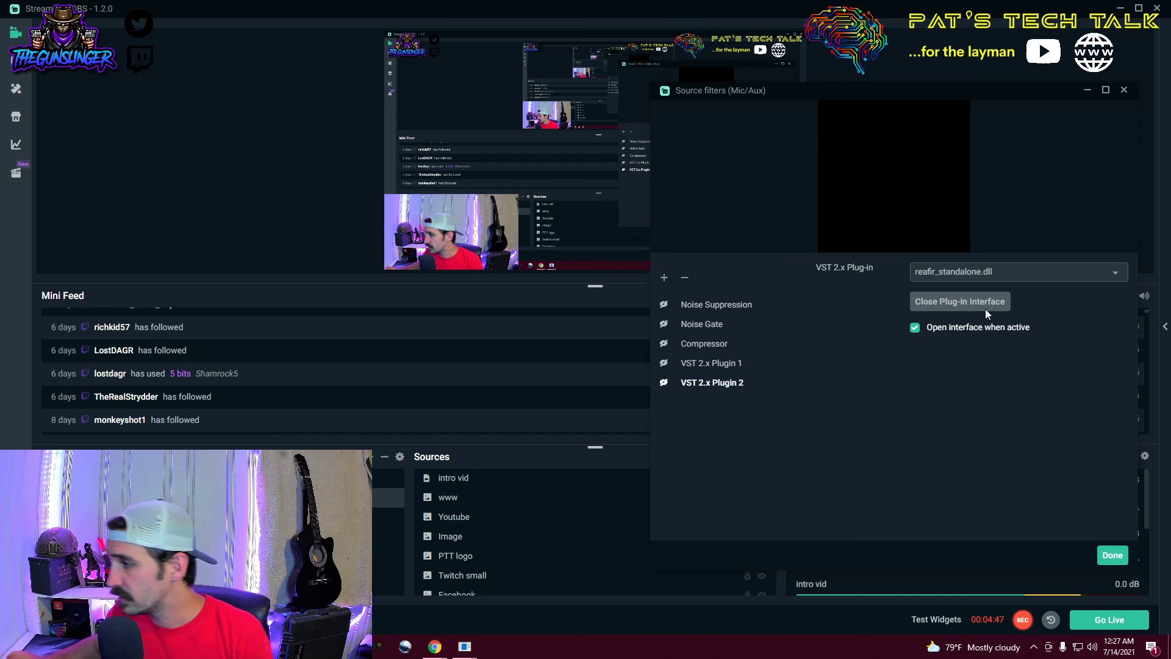
Turn Compressor, Noise Gate, Noise Suppression and both VST 2.x plugins back on.
{"action": "left_click", "coordinate": [671, 305]}
{"action": "left_click", "coordinate": [664, 344]}
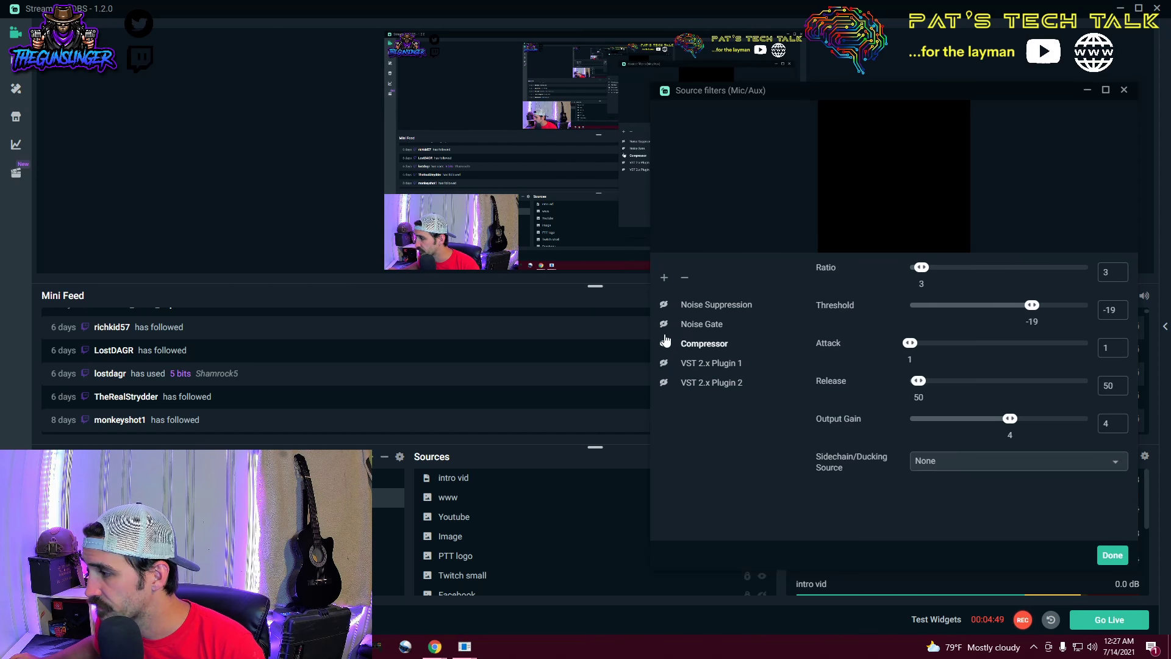
{"action": "left_click", "coordinate": [664, 324]}
{"action": "left_click", "coordinate": [665, 307]}
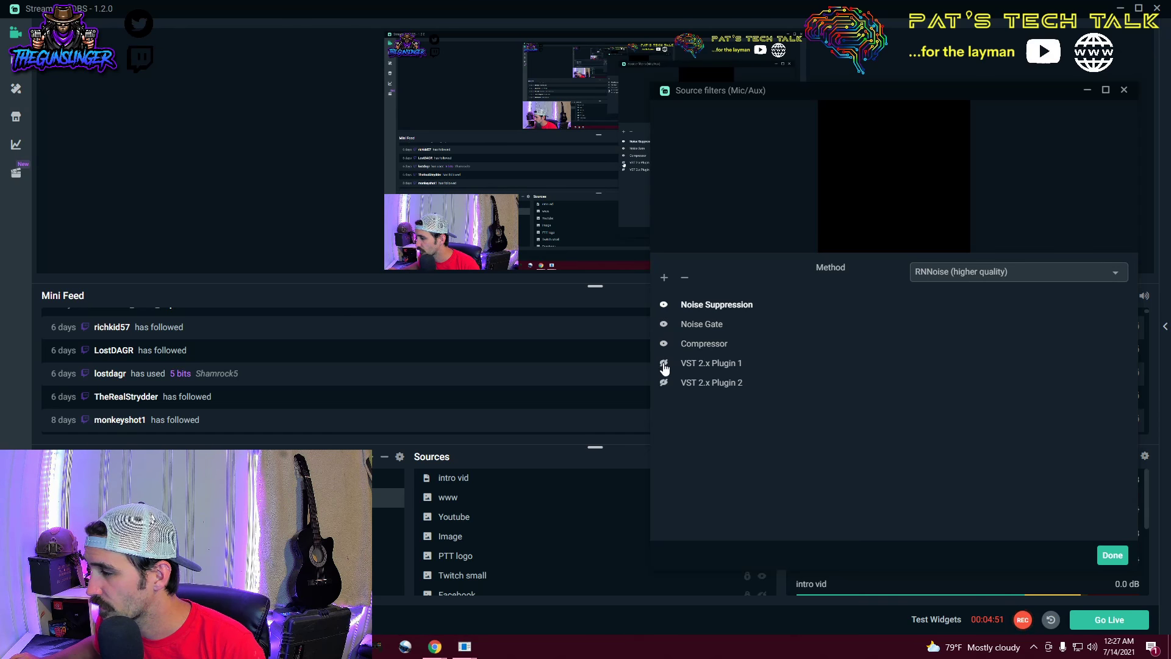
{"action": "left_click", "coordinate": [664, 364]}
{"action": "left_click", "coordinate": [664, 383]}
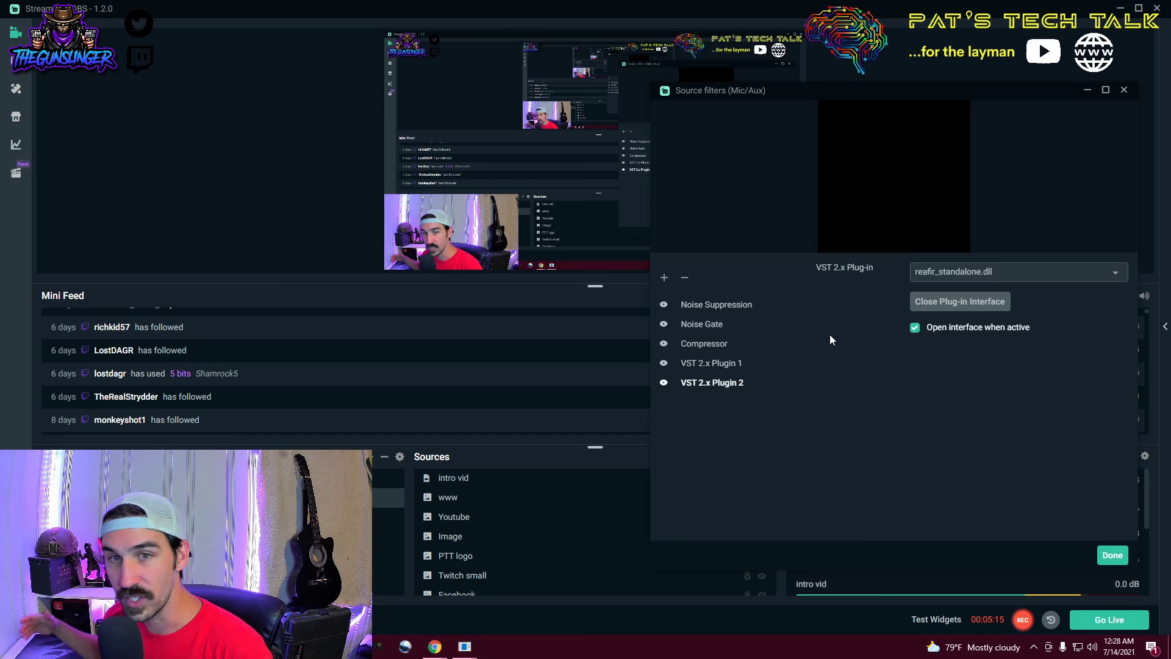
{"action": "left_click", "coordinate": [664, 279]}
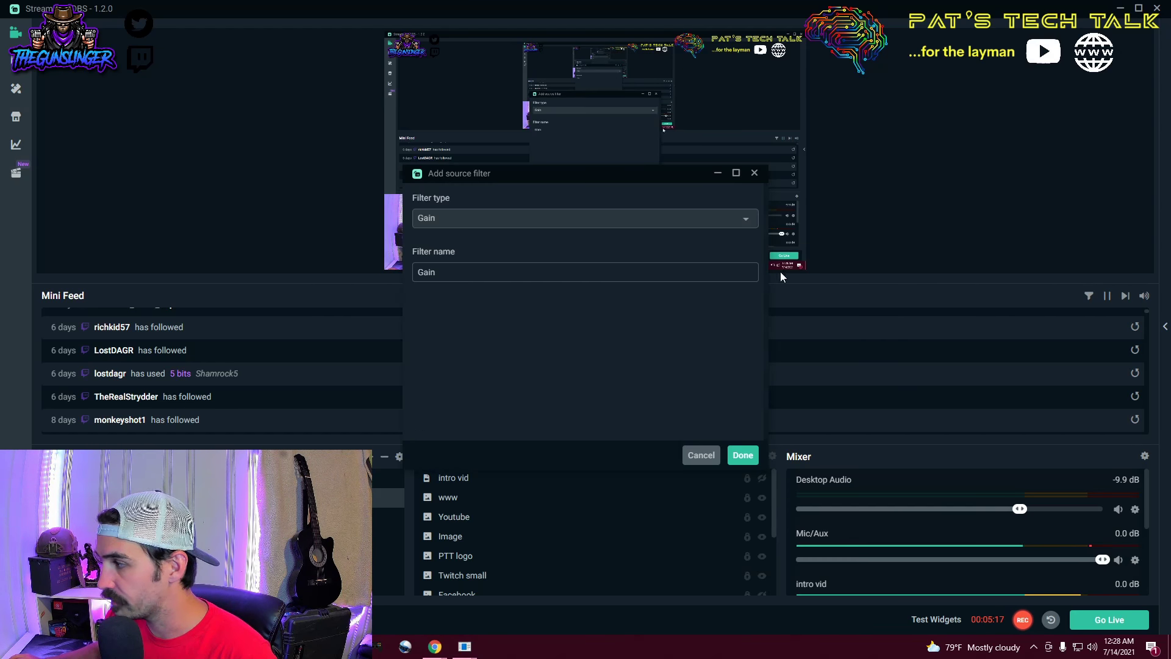
{"action": "left_click", "coordinate": [613, 213]}
{"action": "left_click", "coordinate": [448, 287]}
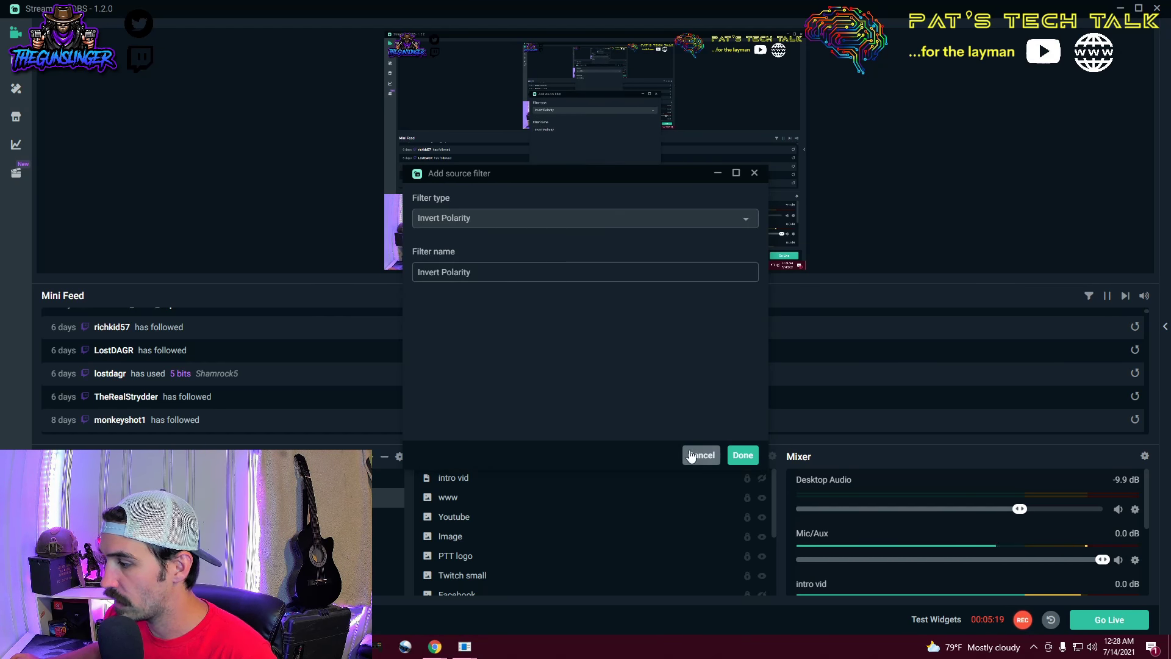
{"action": "left_click", "coordinate": [743, 456]}
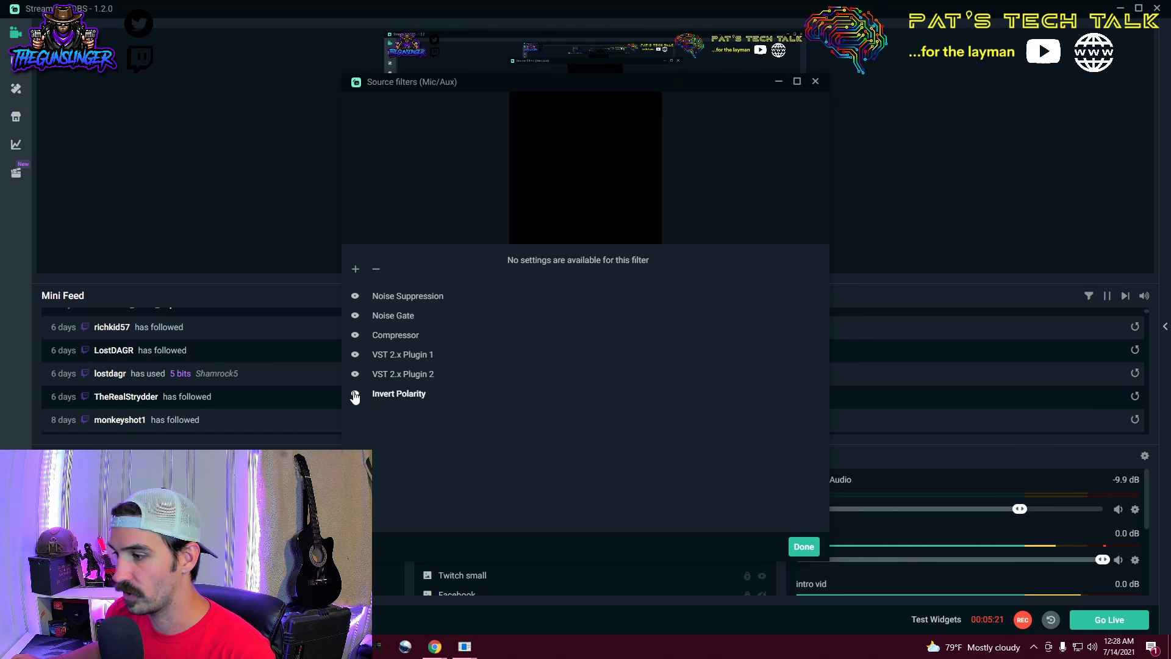
{"action": "left_click", "coordinate": [375, 269]}
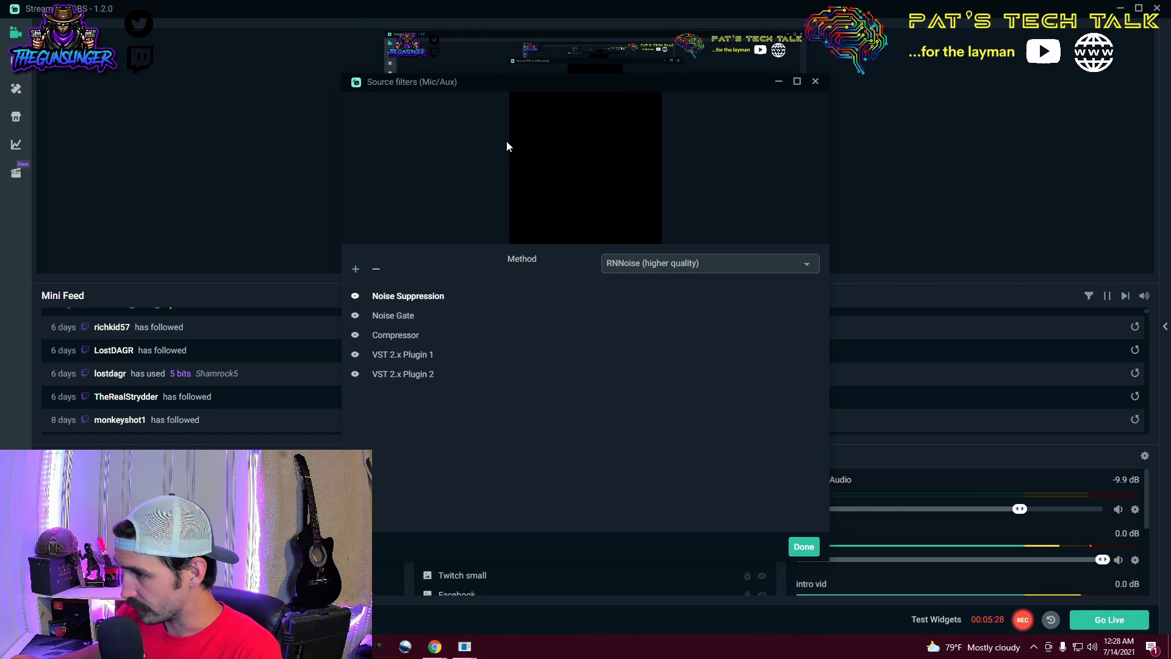
{"action": "left_click_drag", "start_coordinate": [562, 83], "coordinate": [865, 52]}
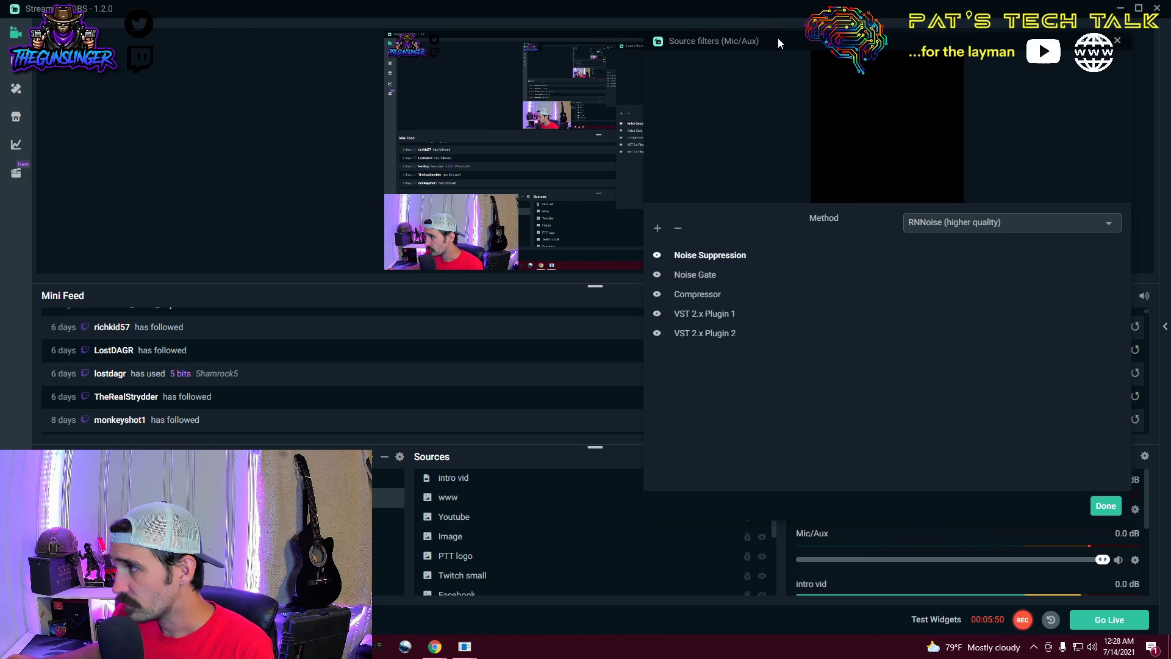
{"action": "left_click_drag", "start_coordinate": [779, 39], "coordinate": [799, 38]}
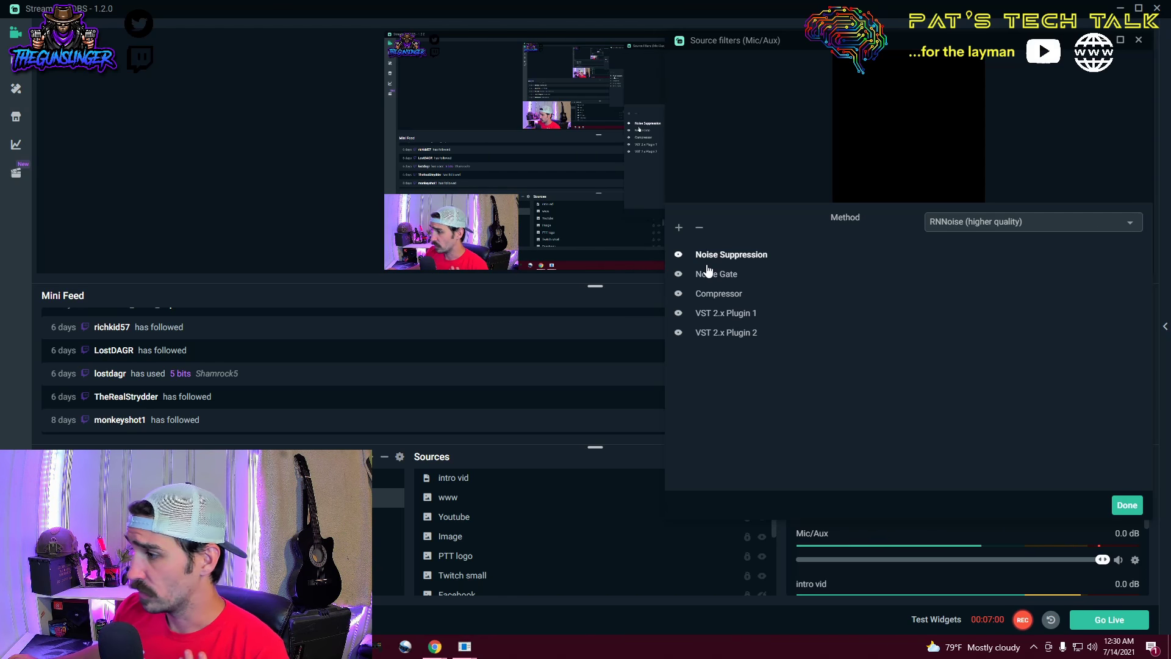
Disable Noise Suppression, Noise Gate, Compressor and both VST 2.x plugins on Mic/Aux.
{"action": "left_click", "coordinate": [680, 256]}
{"action": "left_click", "coordinate": [679, 275]}
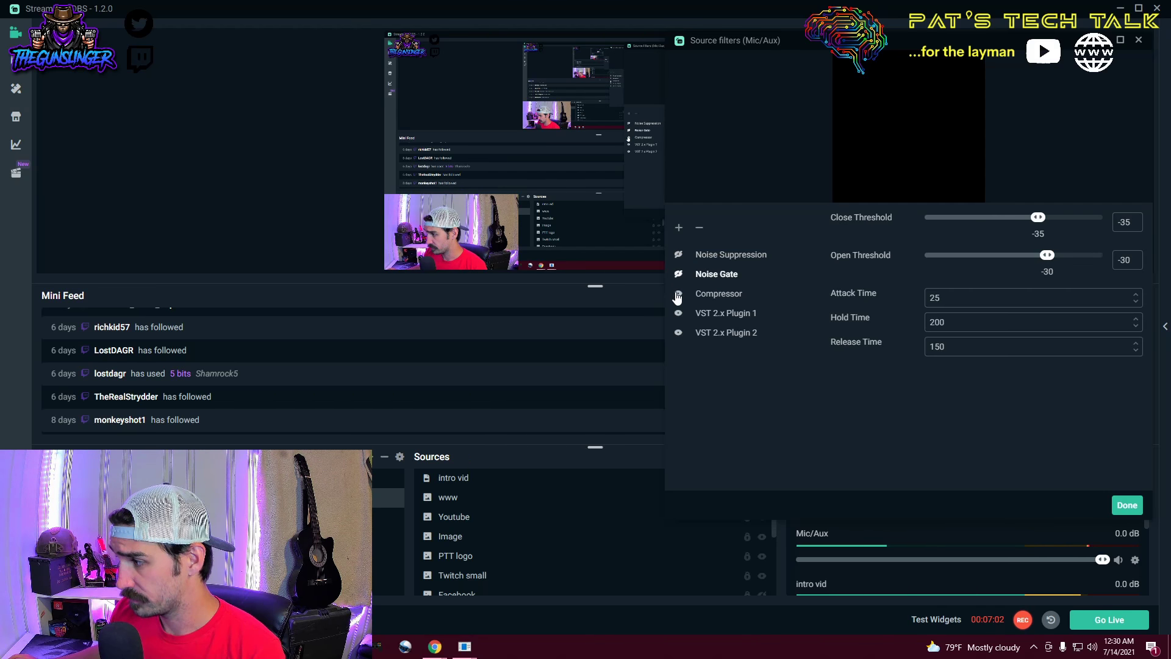
{"action": "left_click", "coordinate": [679, 294]}
{"action": "left_click", "coordinate": [678, 314]}
{"action": "left_click", "coordinate": [679, 333]}
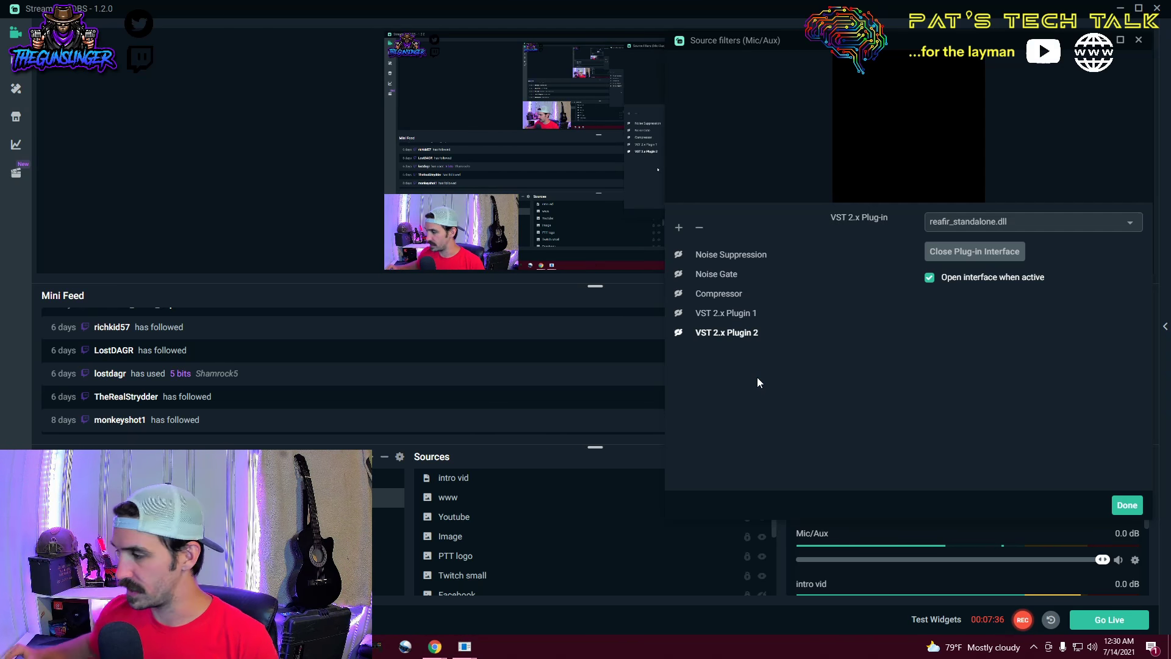
Begin adding a Noise Suppression filter, then close the Add source filter dialog.
{"action": "left_click", "coordinate": [679, 229]}
{"action": "left_click", "coordinate": [659, 217]}
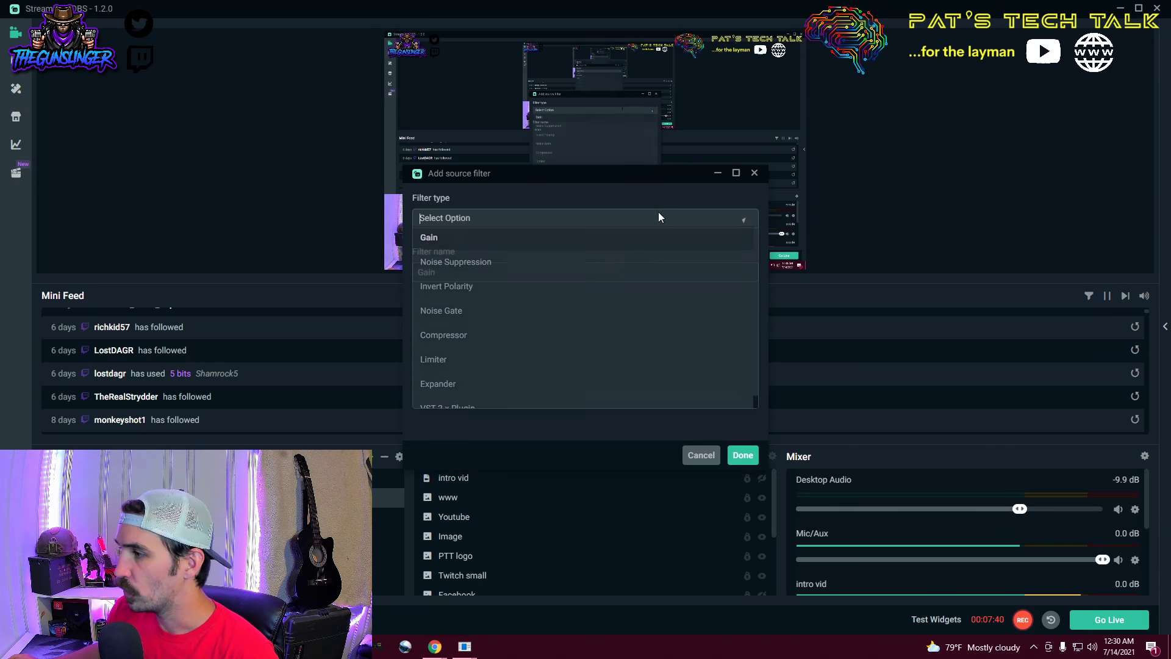
{"action": "left_click", "coordinate": [482, 263]}
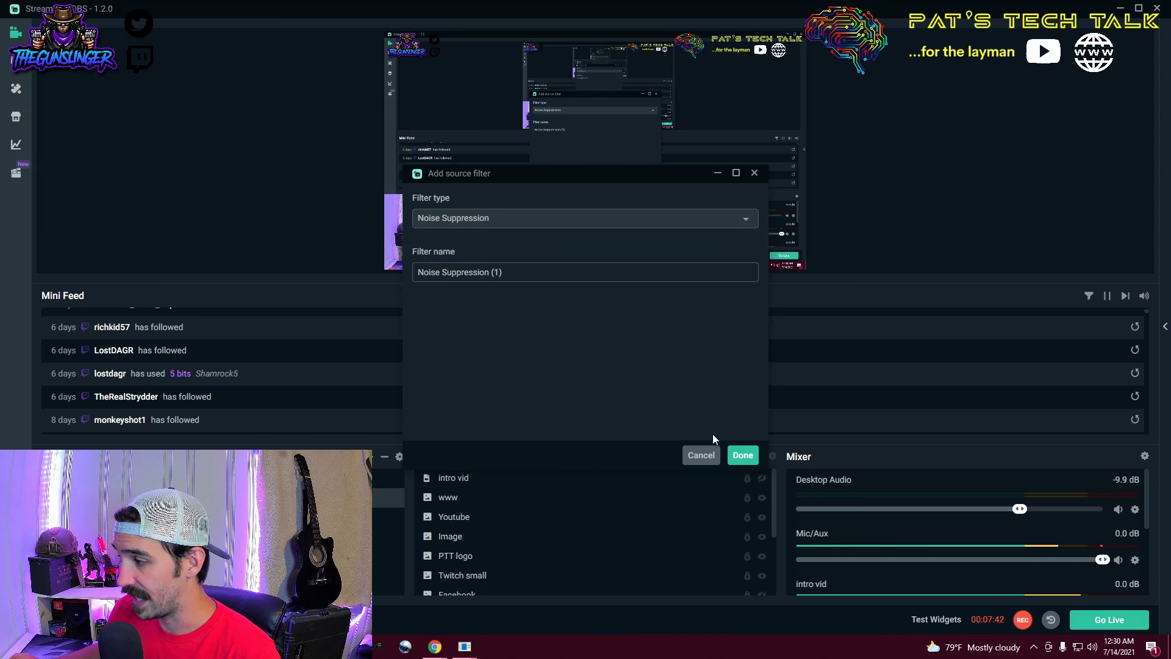
{"action": "left_click", "coordinate": [743, 455]}
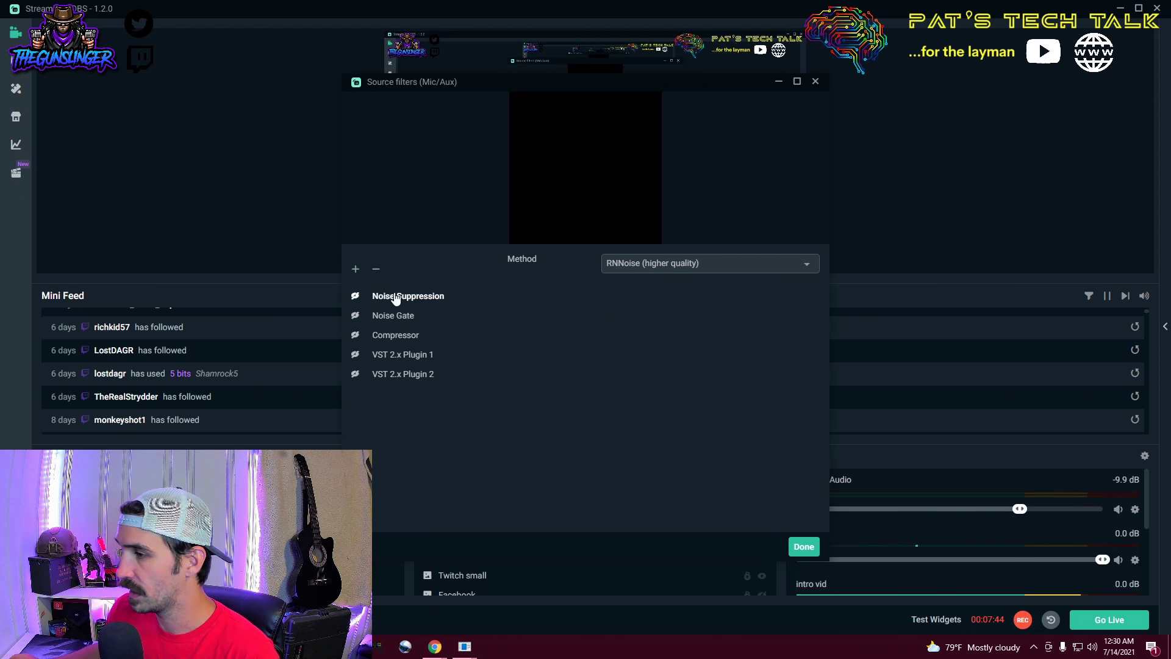
Re-enable Noise Suppression, keeping its method on RNNoise (higher quality).
{"action": "left_click", "coordinate": [355, 297]}
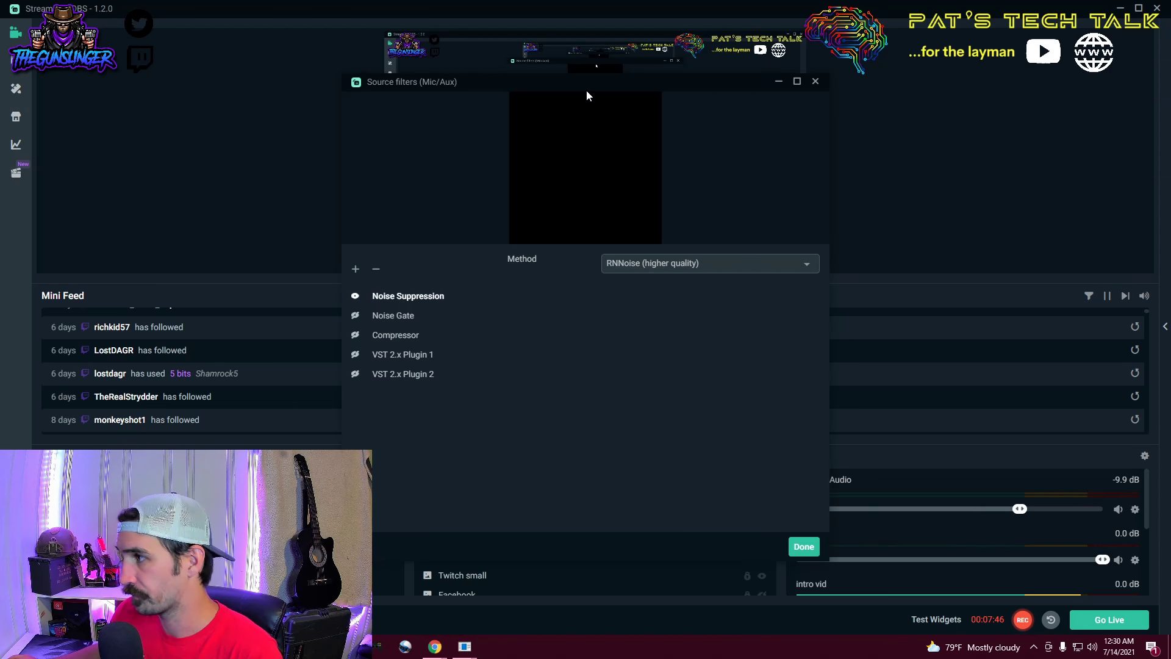
{"action": "left_click_drag", "start_coordinate": [682, 83], "coordinate": [991, 16]}
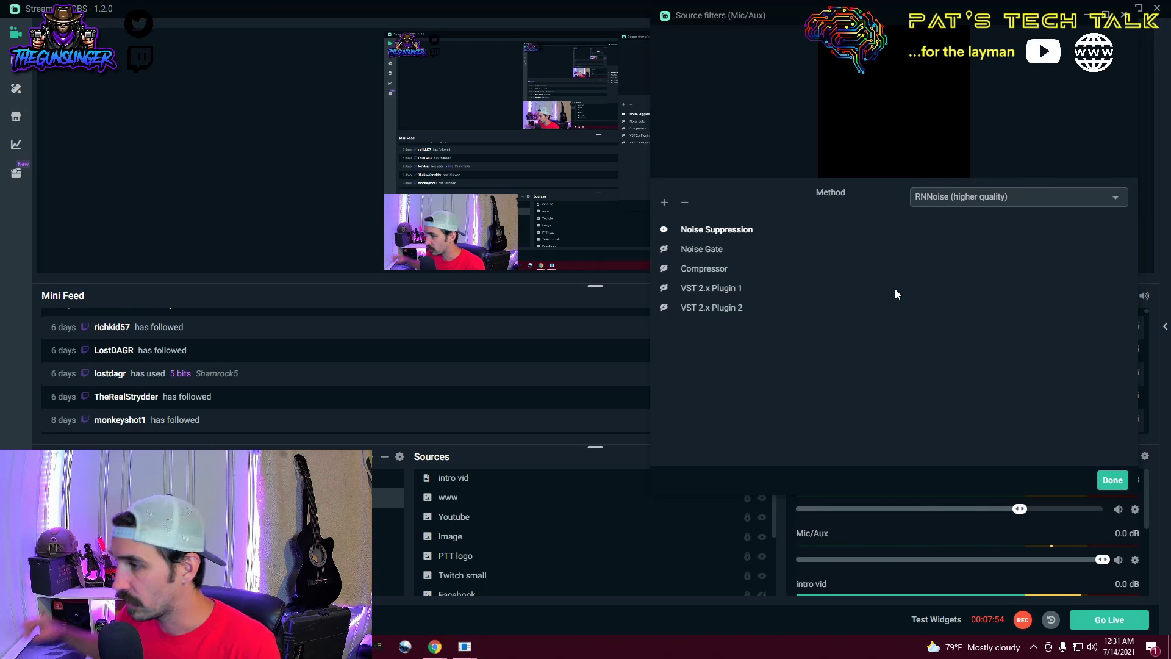
{"action": "left_click", "coordinate": [984, 201]}
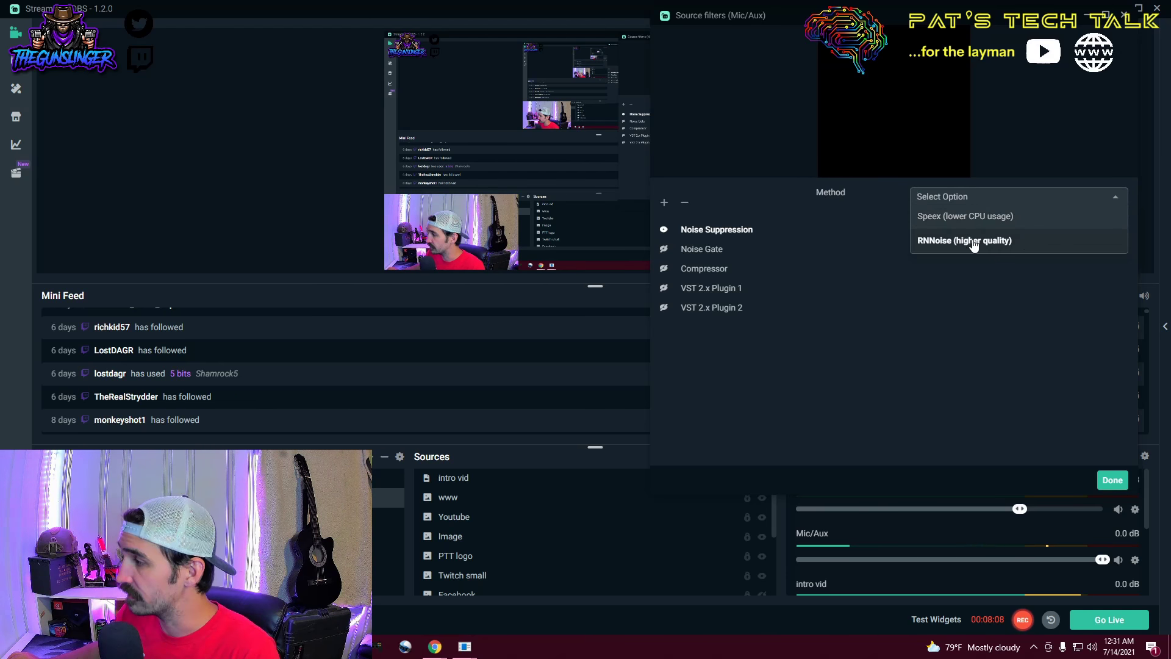
{"action": "key", "text": "Return"}
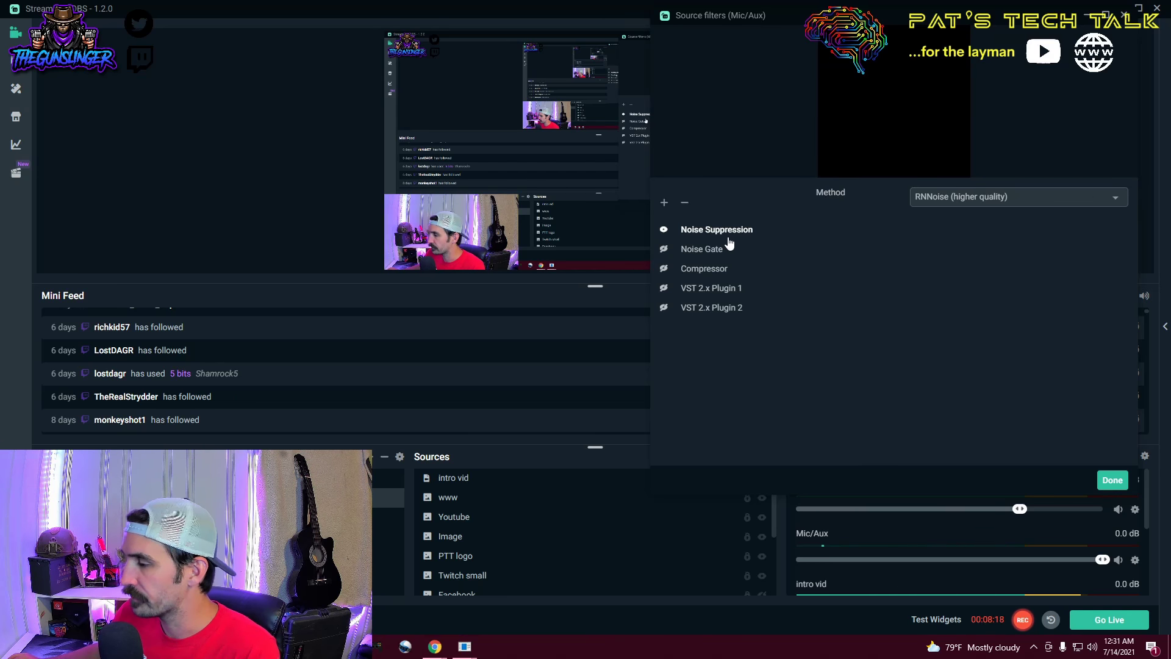
{"action": "left_click", "coordinate": [664, 202]}
Cancel the new filter, select Noise Gate, and move the filters window to the upper right.
{"action": "left_click", "coordinate": [679, 218]}
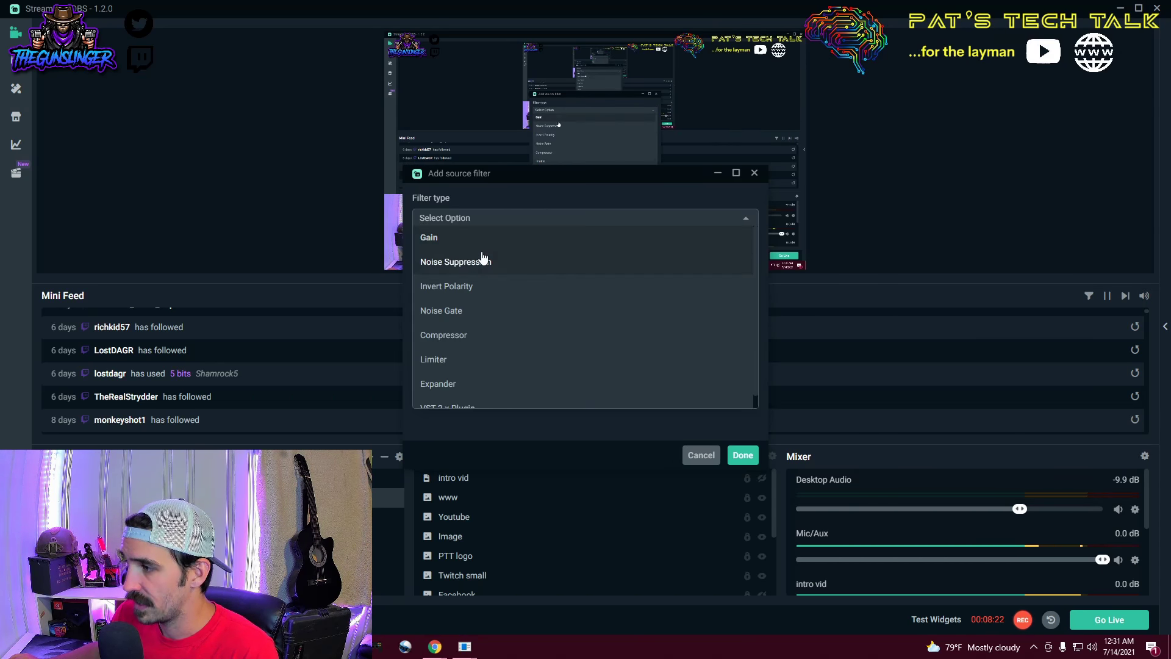
{"action": "left_click", "coordinate": [700, 457]}
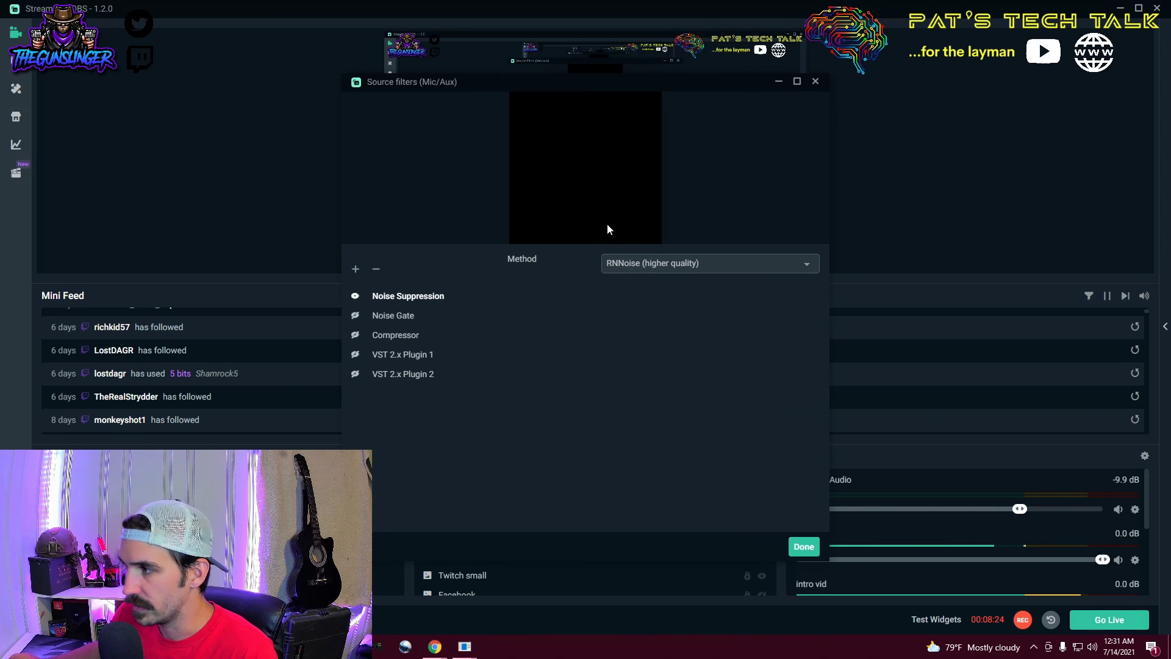
{"action": "left_click", "coordinate": [402, 316]}
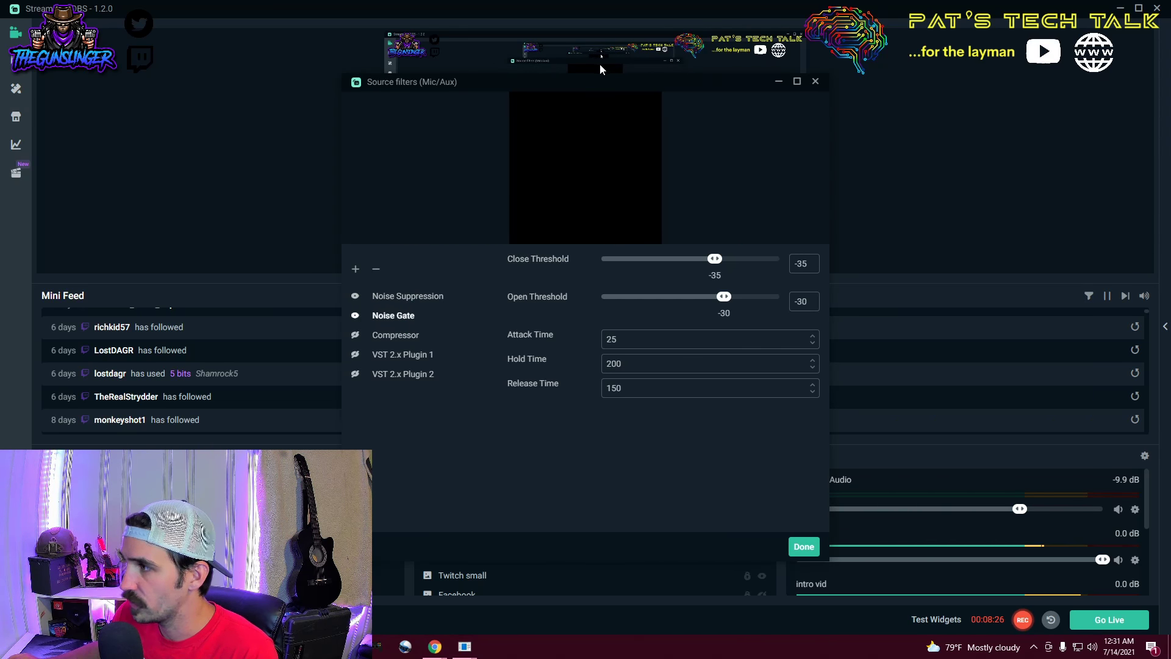
{"action": "left_click_drag", "start_coordinate": [604, 82], "coordinate": [886, 40]}
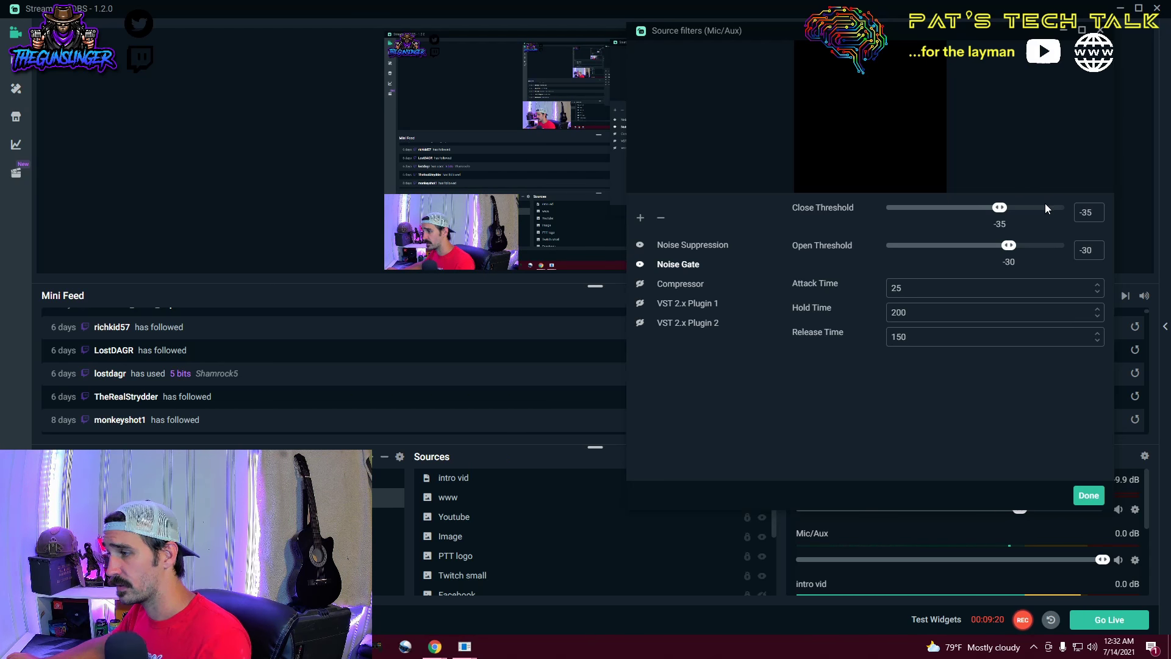
Try Noise Gate thresholds of -30 close and -25 open.
{"action": "left_click", "coordinate": [1081, 212]}
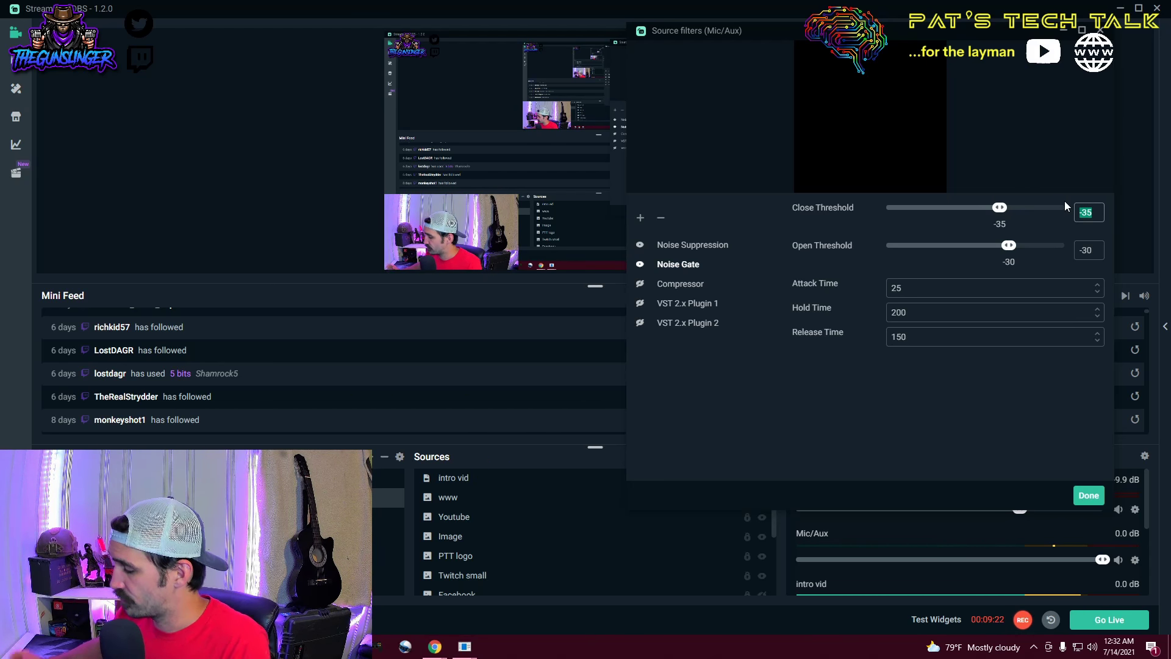
{"action": "type", "text": "-30"}
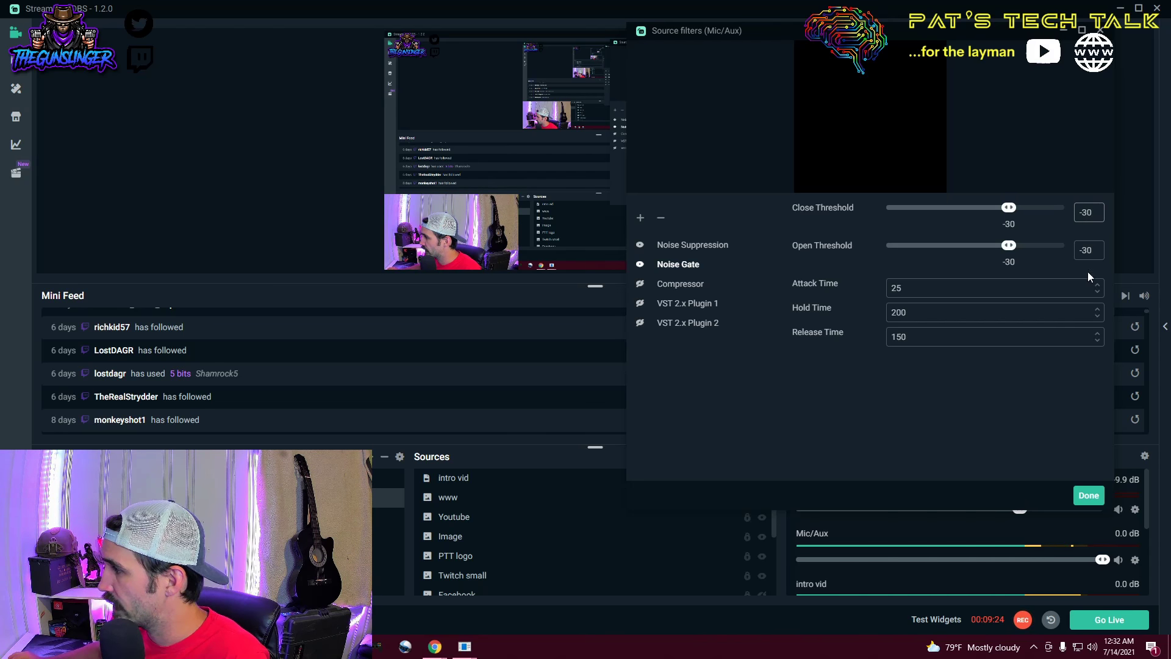
{"action": "left_click", "coordinate": [1099, 249]}
{"action": "key", "text": "BackSpace"}
{"action": "key", "text": "BackSpace"}
{"action": "key", "text": "BackSpace"}
{"action": "type", "text": "-23"}
{"action": "key", "text": "BackSpace"}
{"action": "type", "text": "5"}
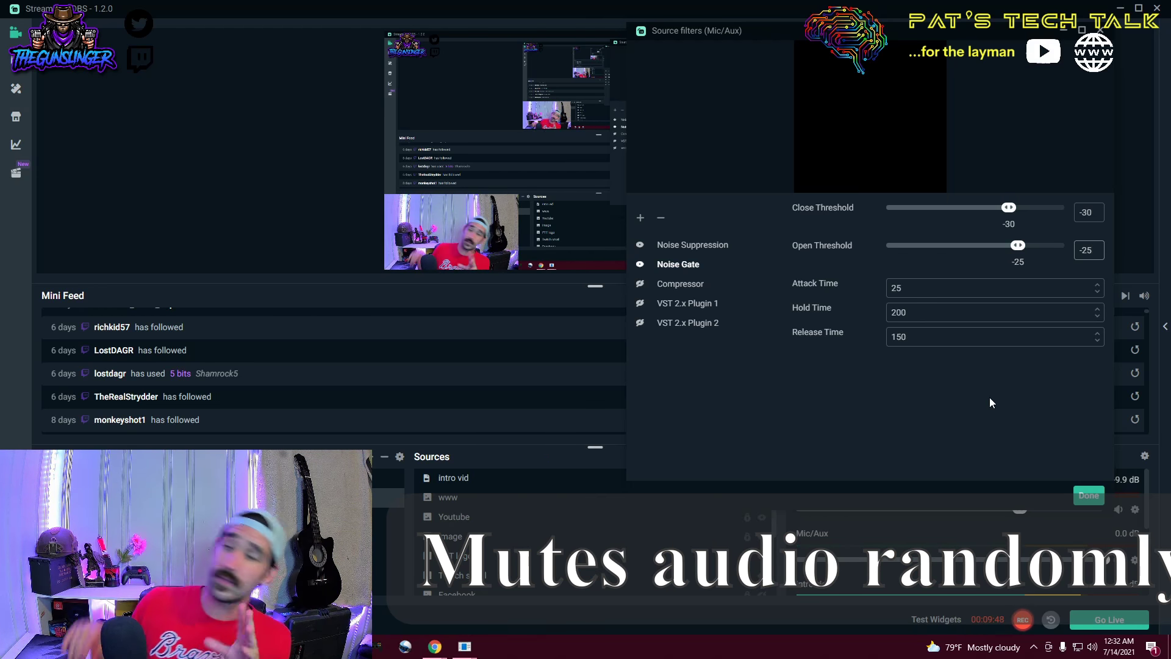
Restore the Noise Gate thresholds to -35 close and -30 open.
{"action": "left_click", "coordinate": [1077, 249]}
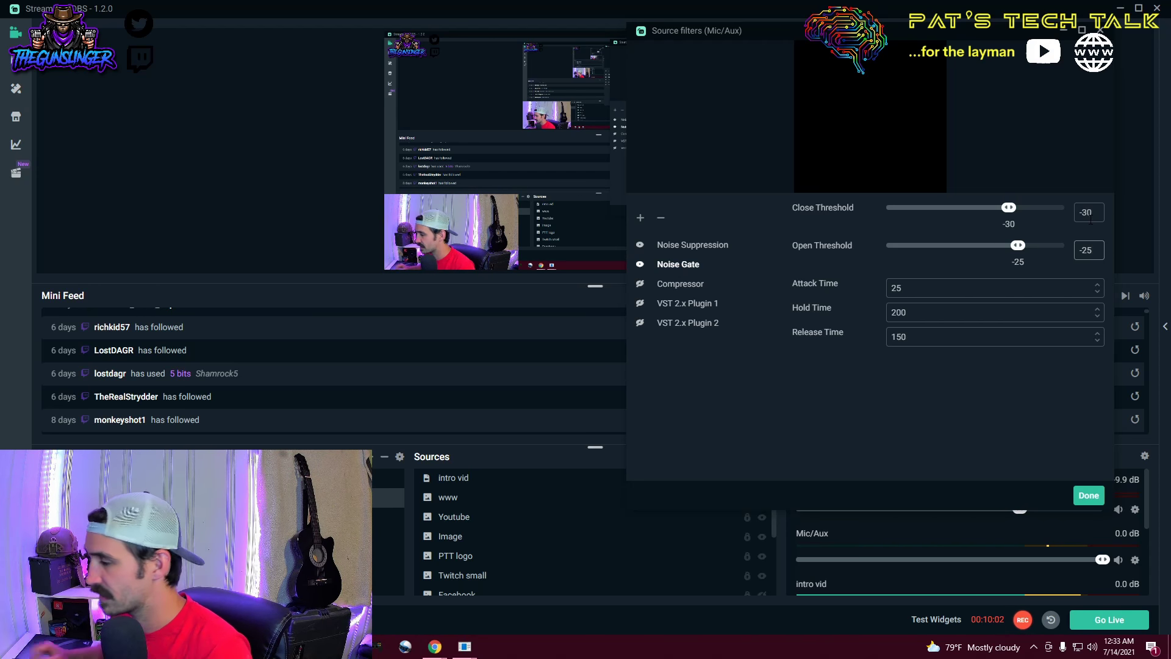
{"action": "left_click", "coordinate": [1096, 211]}
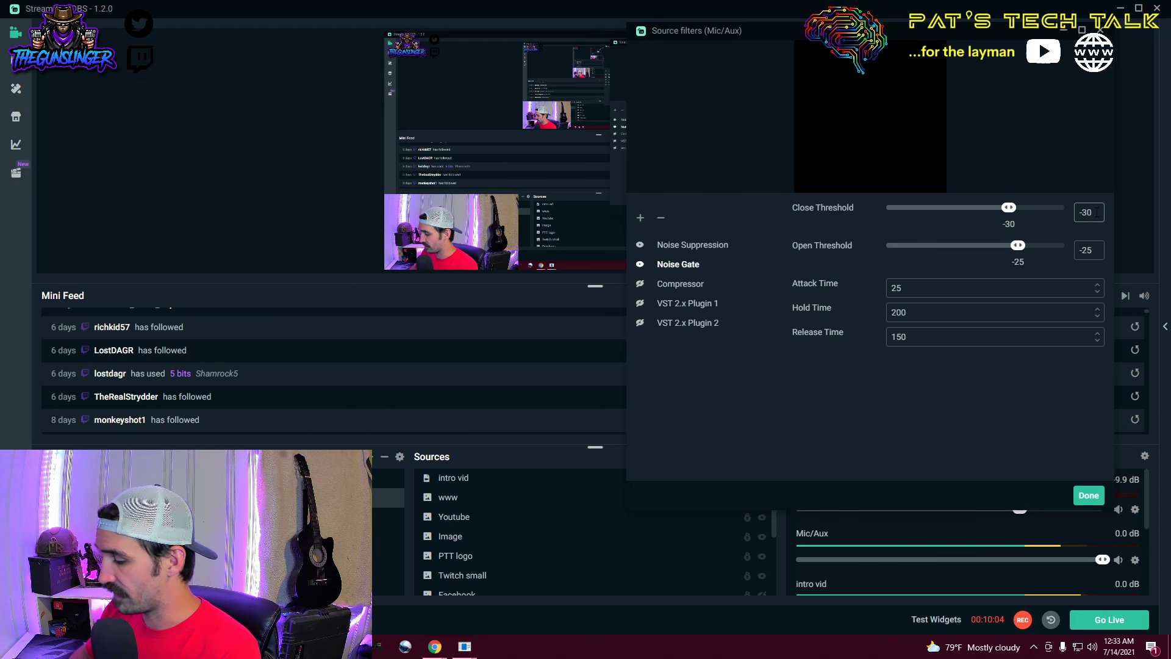
{"action": "type", "text": "5"}
{"action": "left_click", "coordinate": [1094, 250]}
{"action": "key", "text": "BackSpace"}
{"action": "key", "text": "BackSpace"}
{"action": "type", "text": "30"}
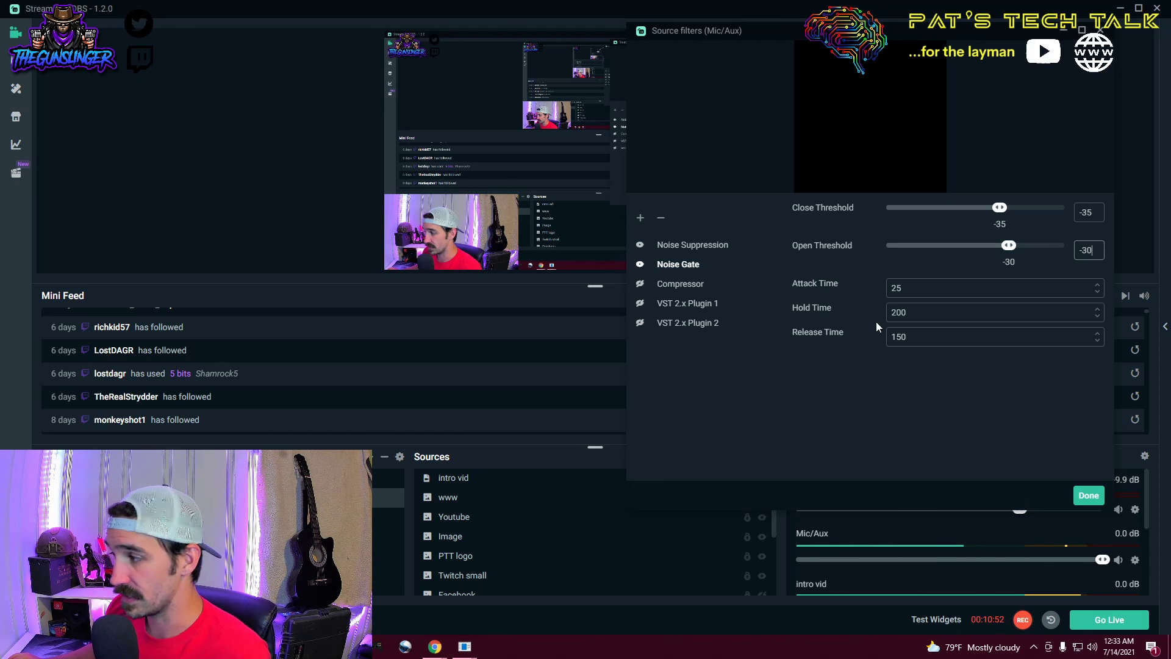
View the Compressor settings, cancel another Add source filter attempt, then reselect Noise Gate.
{"action": "left_click", "coordinate": [649, 288]}
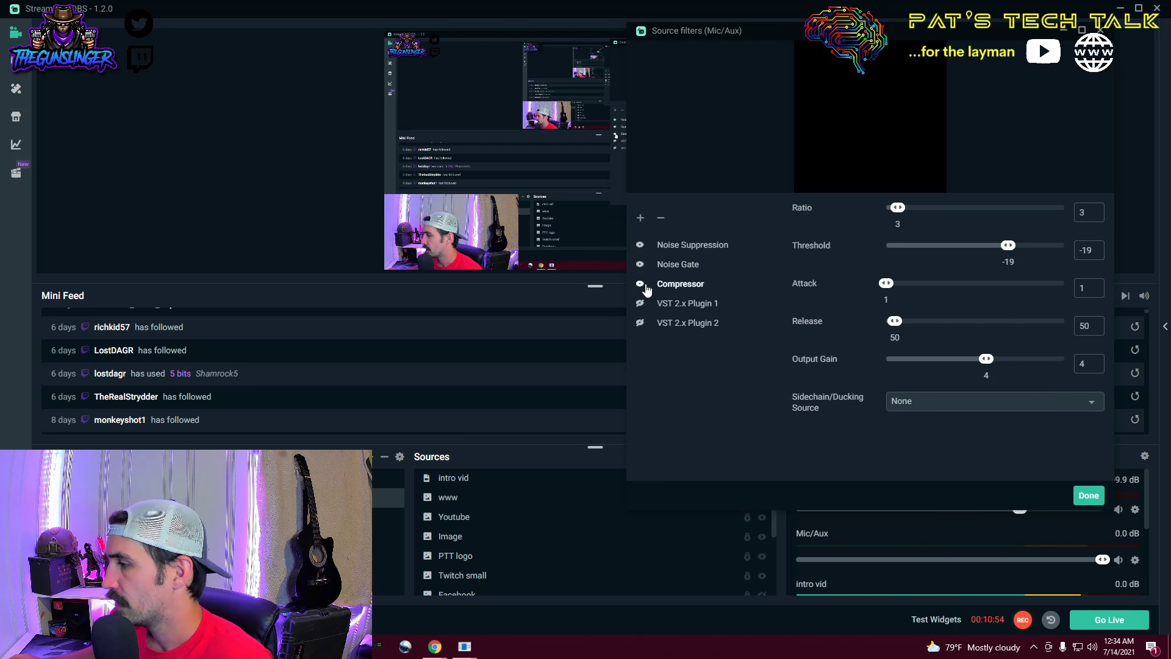
{"action": "left_click", "coordinate": [640, 218]}
{"action": "left_click", "coordinate": [665, 214]}
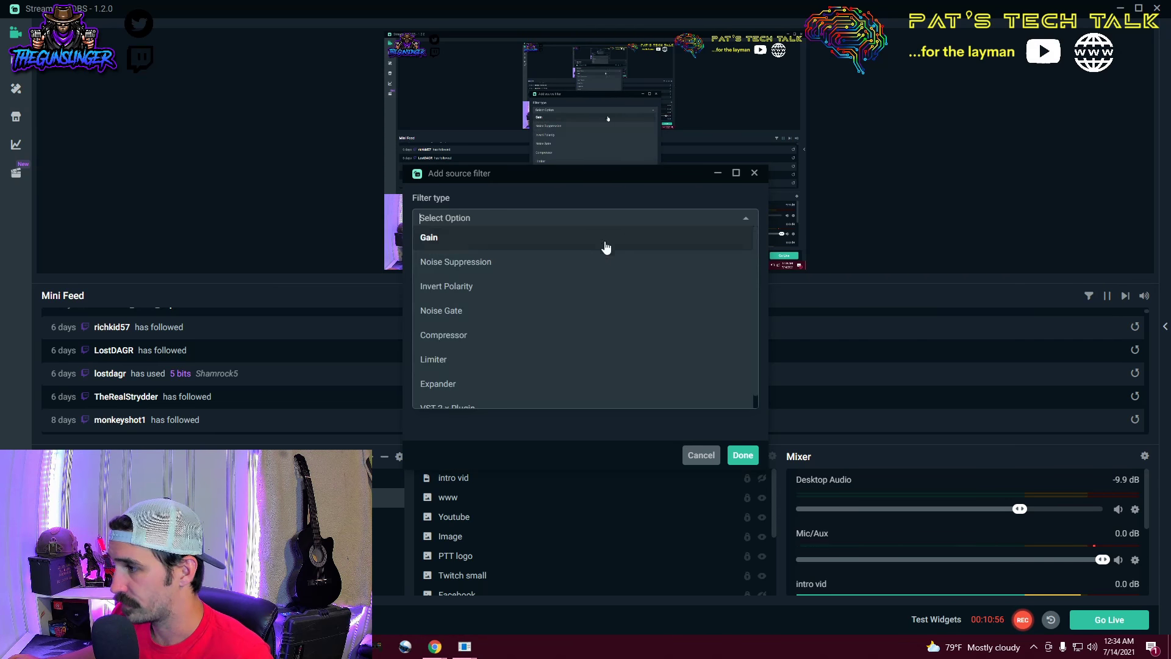
{"action": "left_click", "coordinate": [703, 457]}
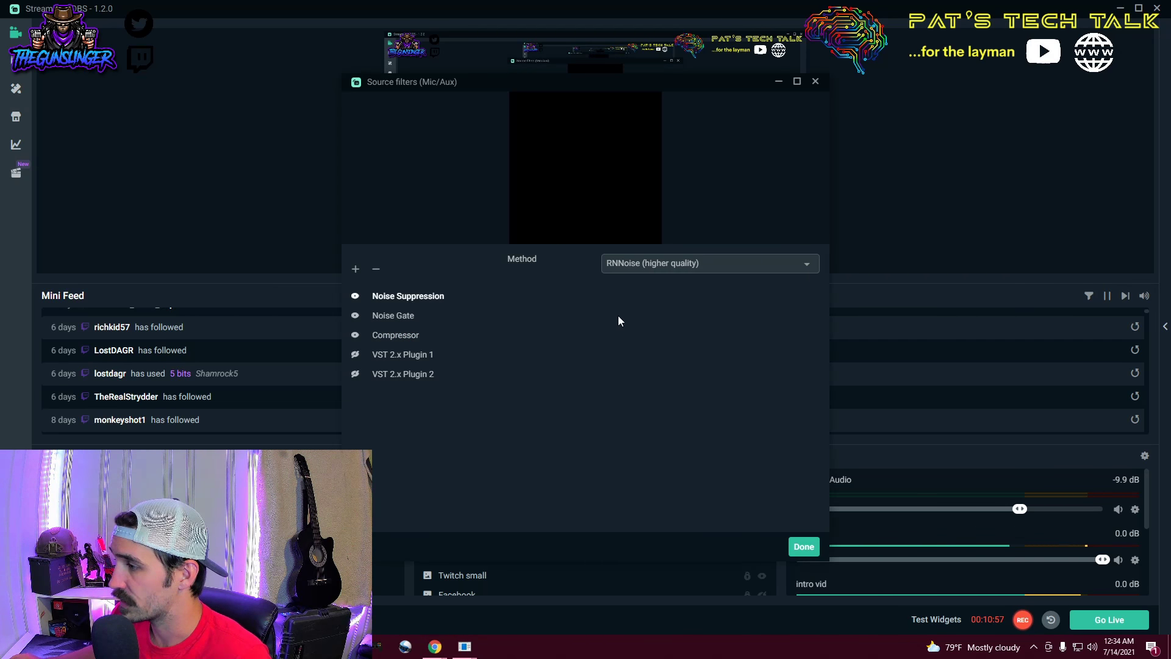
{"action": "left_click", "coordinate": [400, 337]}
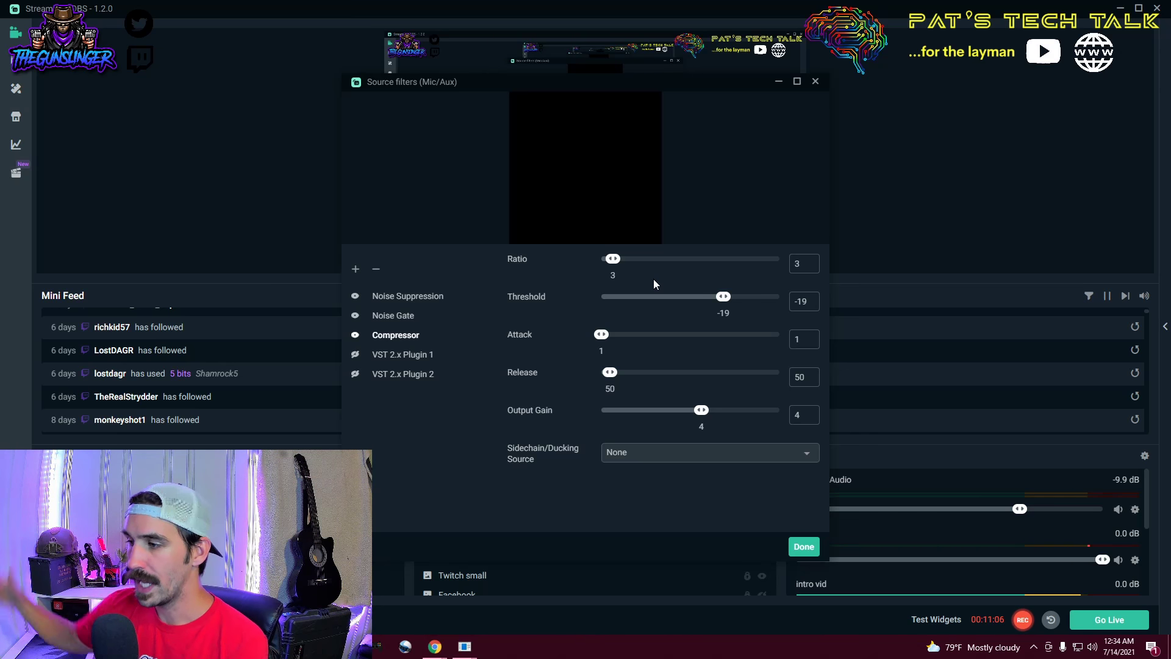
{"action": "left_click", "coordinate": [412, 318]}
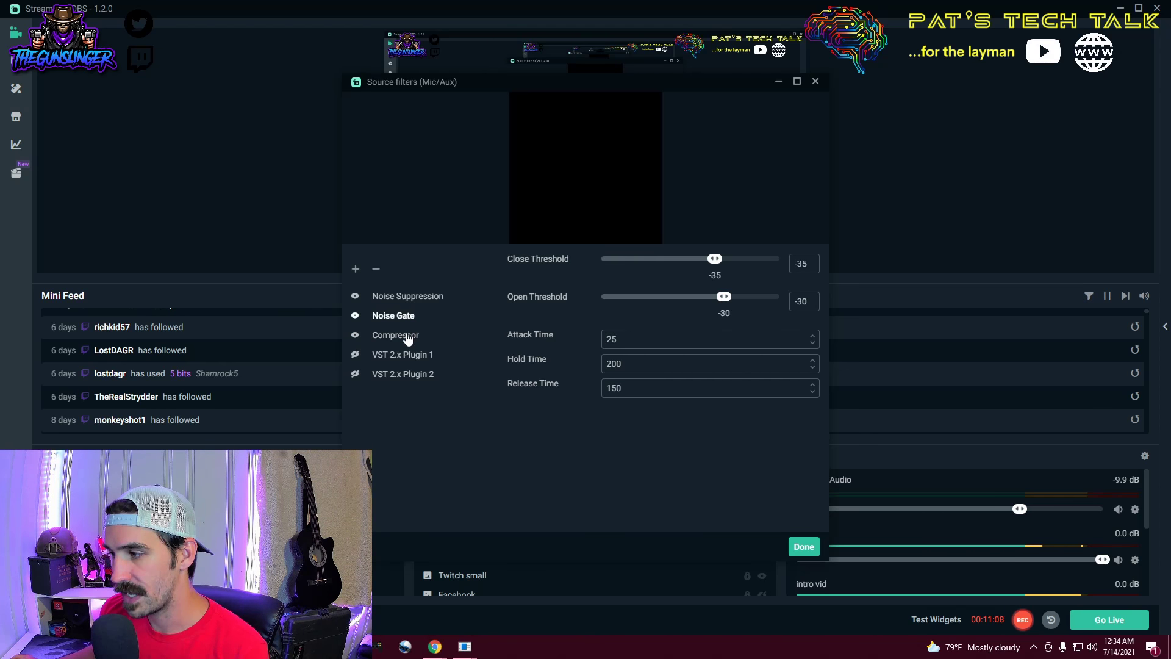
Select Compressor to review ratio 3, threshold -19, attack 1, release 50, output gain 4.
{"action": "left_click", "coordinate": [405, 337]}
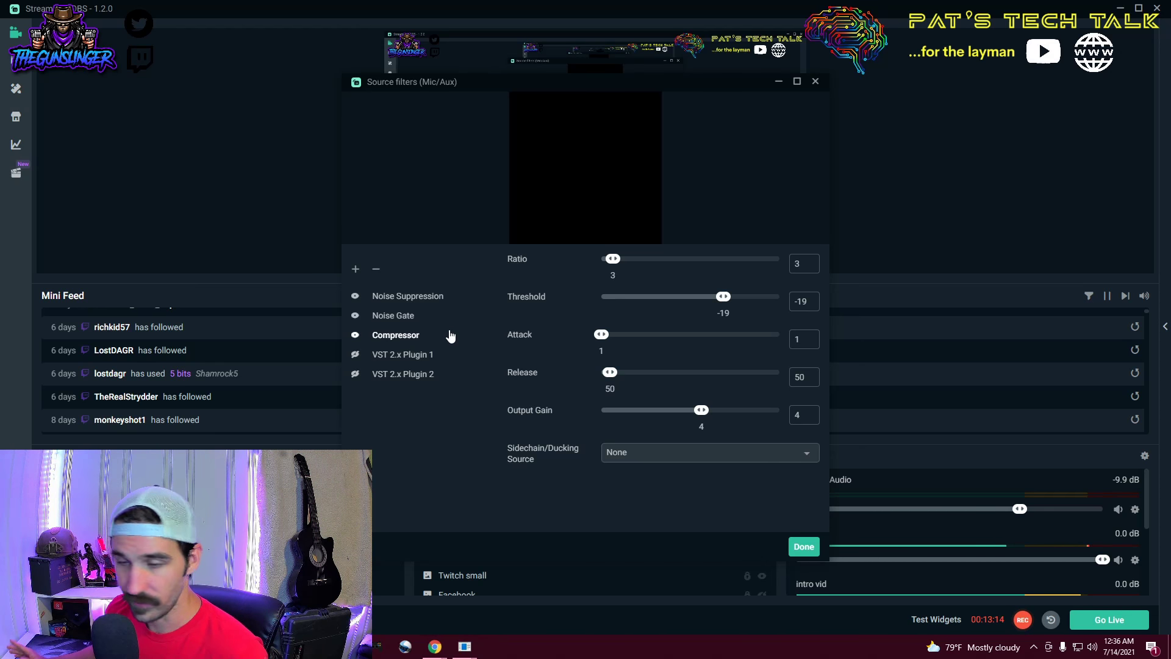
Keep the Compressor sidechain source at None and enable the ReaXcomp and ReaFir VST filters.
{"action": "left_click", "coordinate": [644, 459]}
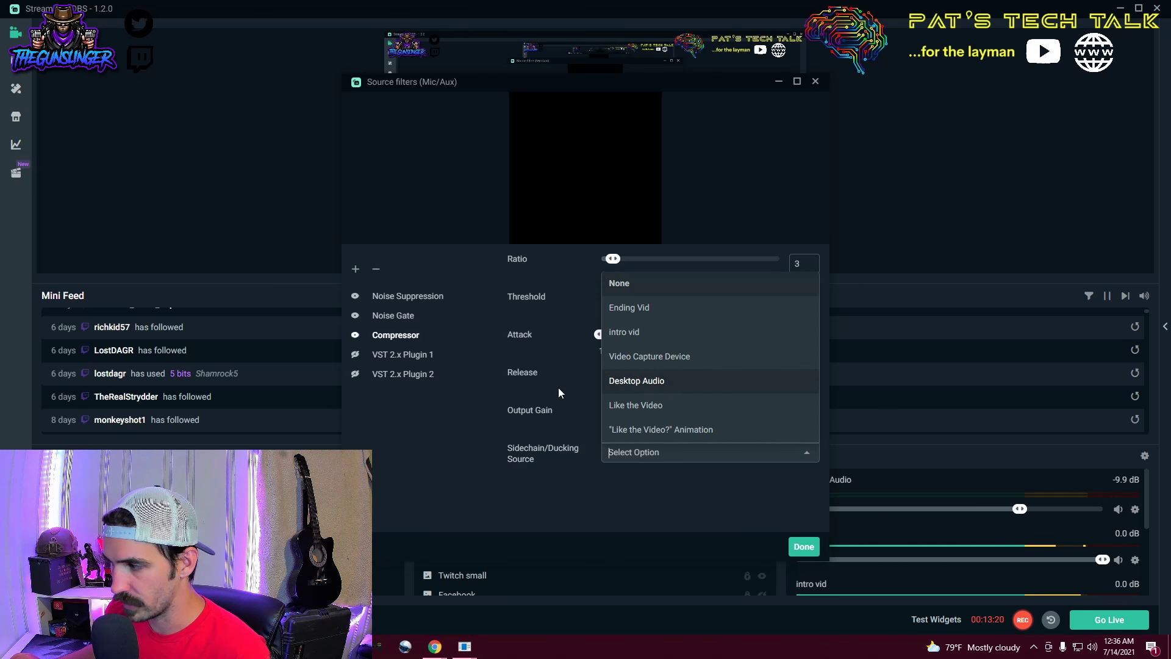
{"action": "left_click", "coordinate": [440, 428]}
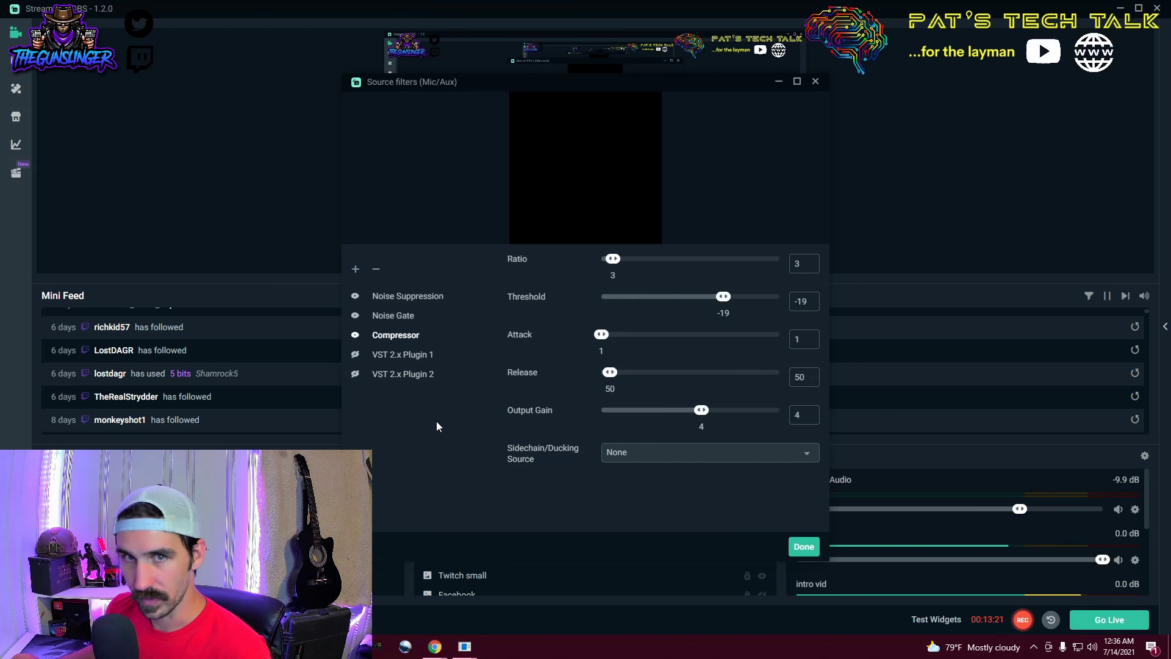
{"action": "left_click", "coordinate": [356, 356]}
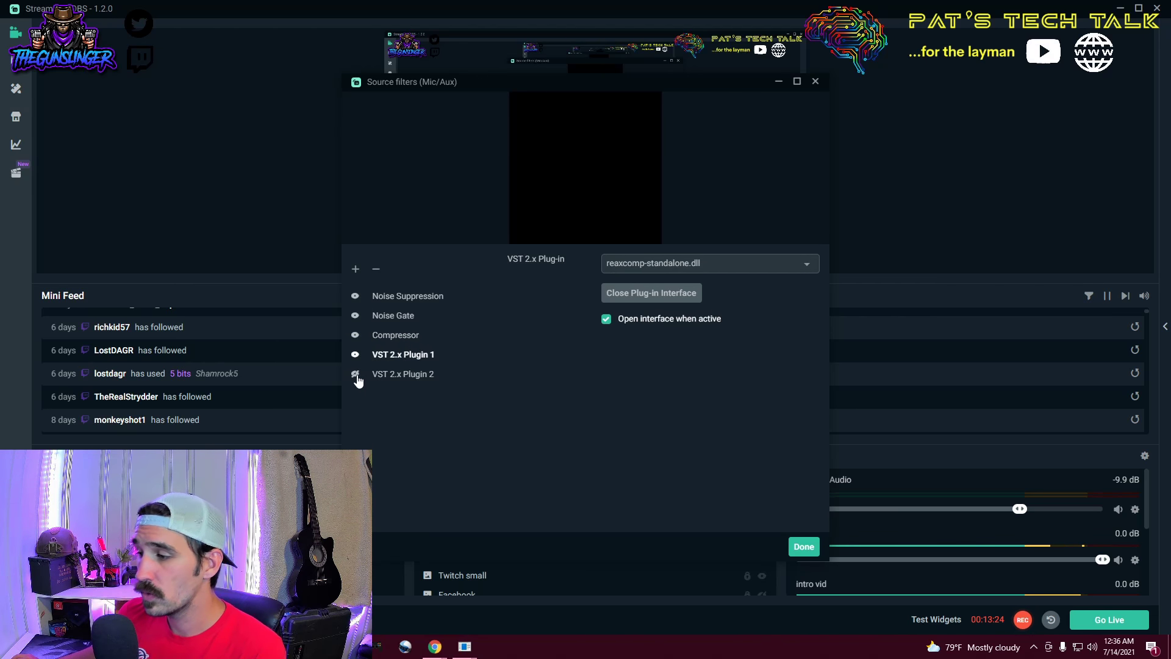
{"action": "left_click", "coordinate": [356, 374]}
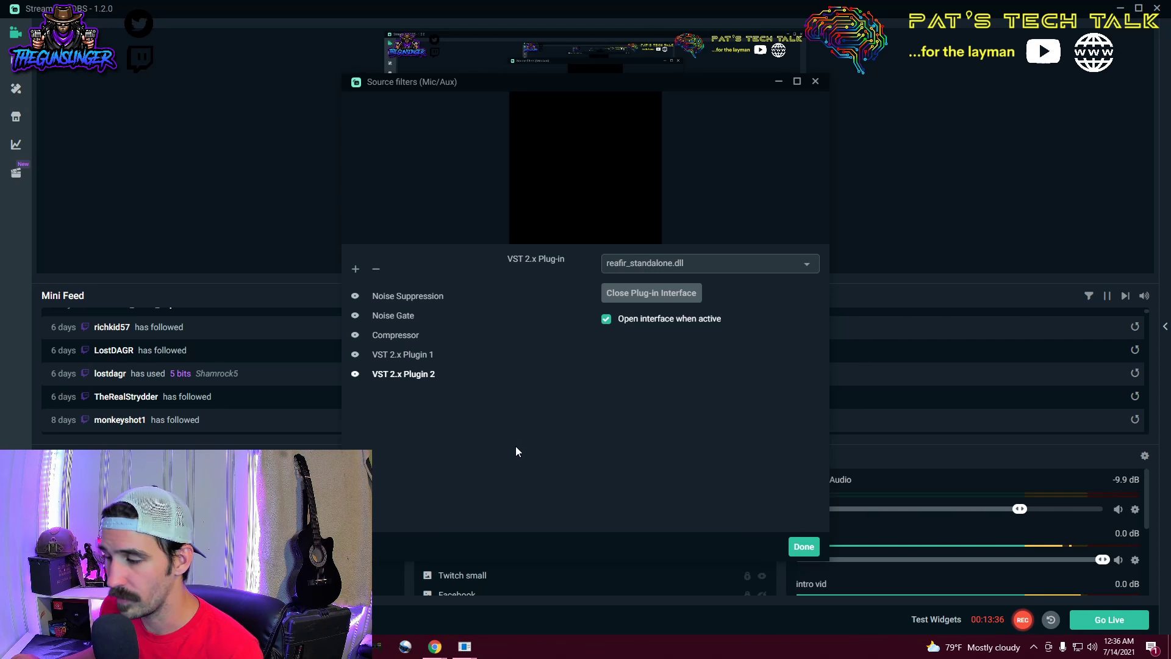
{"action": "left_click", "coordinate": [434, 647]}
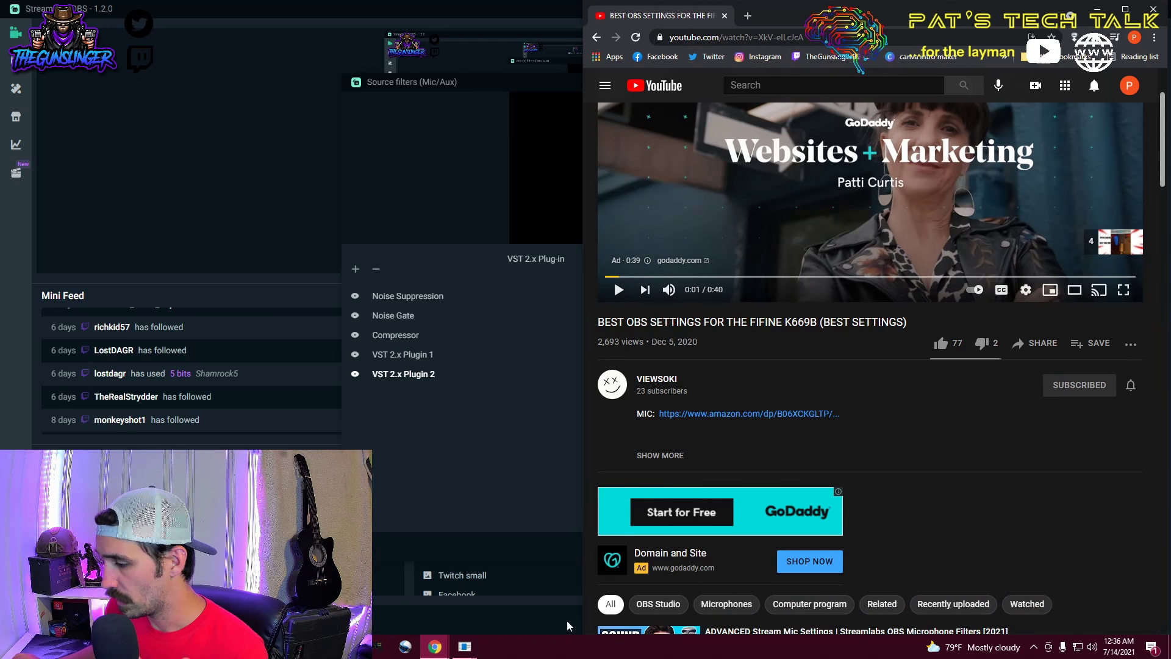
{"action": "mouse_move", "coordinate": [439, 652]}
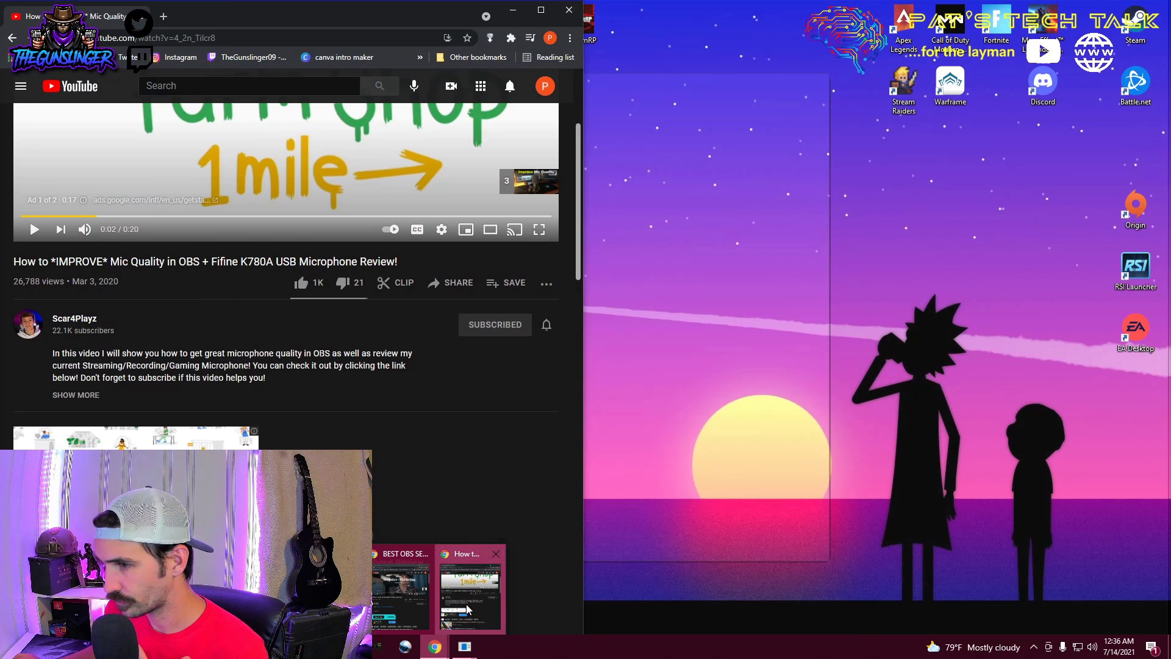
{"action": "left_click", "coordinate": [467, 609]}
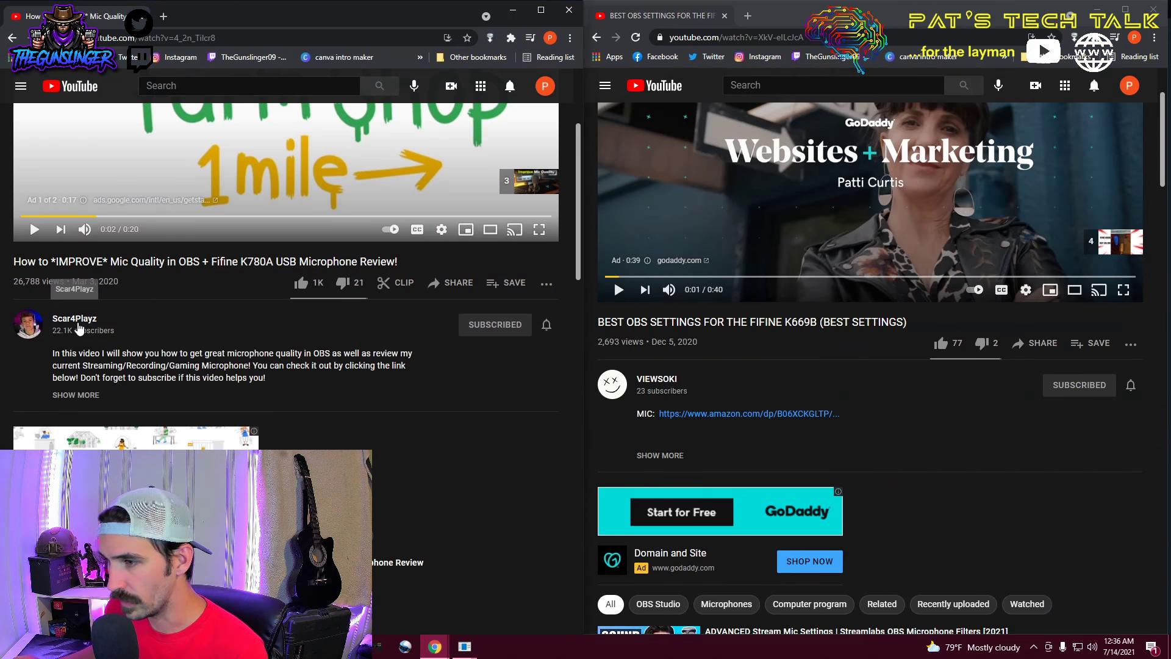
{"action": "left_click", "coordinate": [512, 11]}
{"action": "left_click", "coordinate": [1097, 9]}
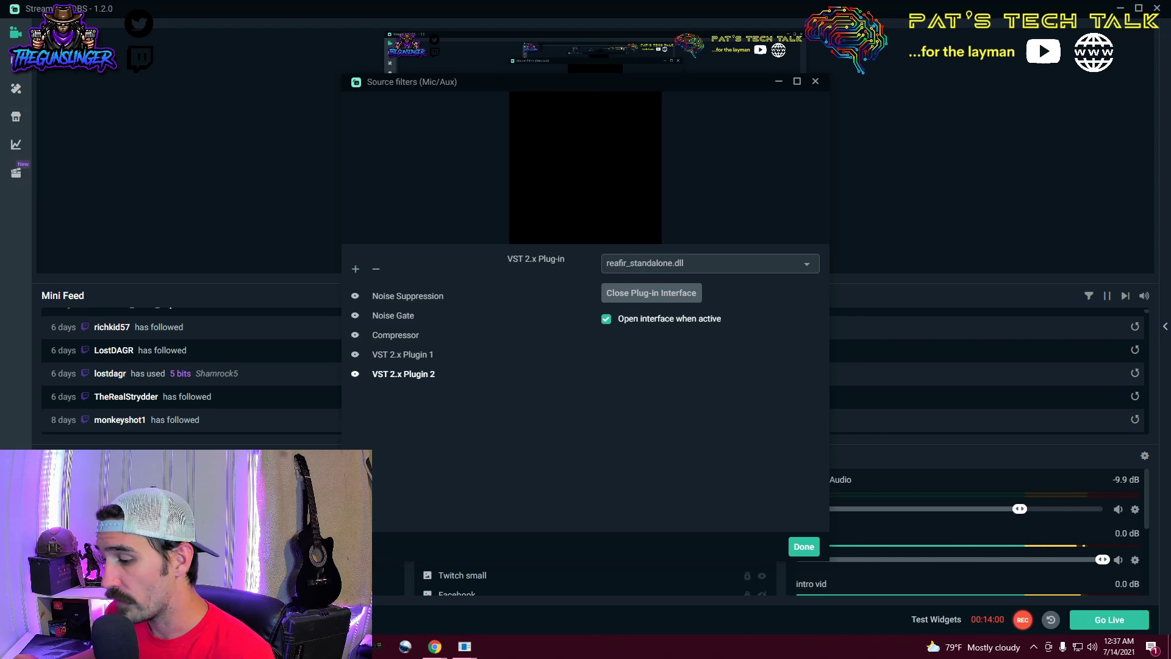
Expand the mic tutorial video's description and open the ReaPlugs page in a new tab.
{"action": "mouse_move", "coordinate": [434, 656]}
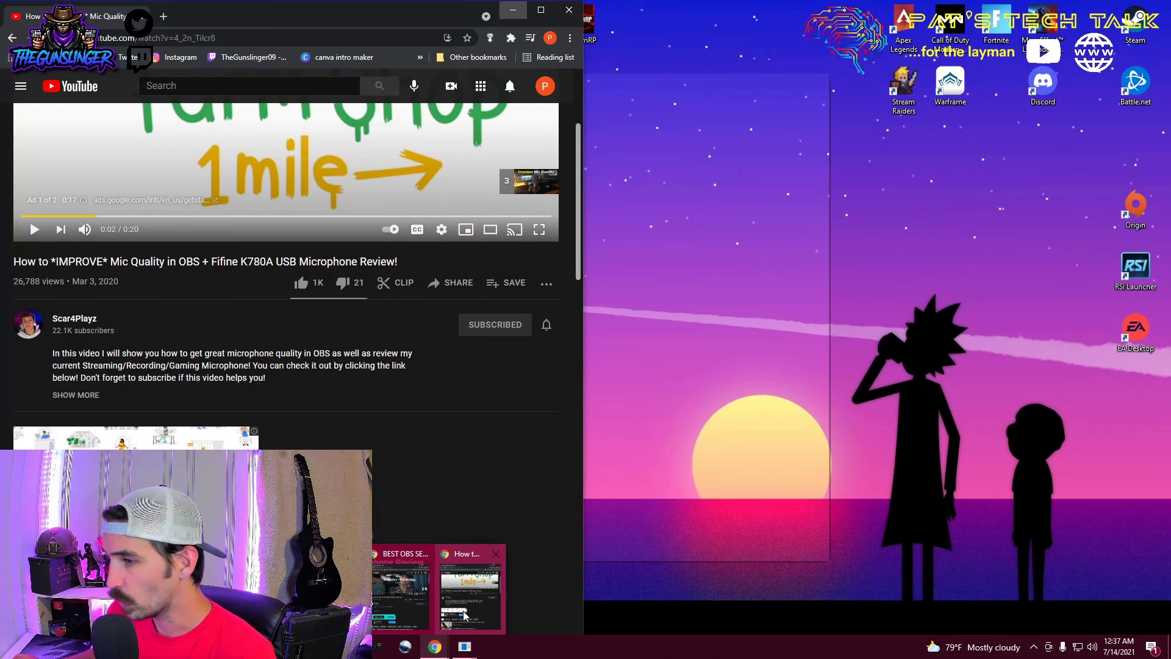
{"action": "left_click", "coordinate": [470, 589]}
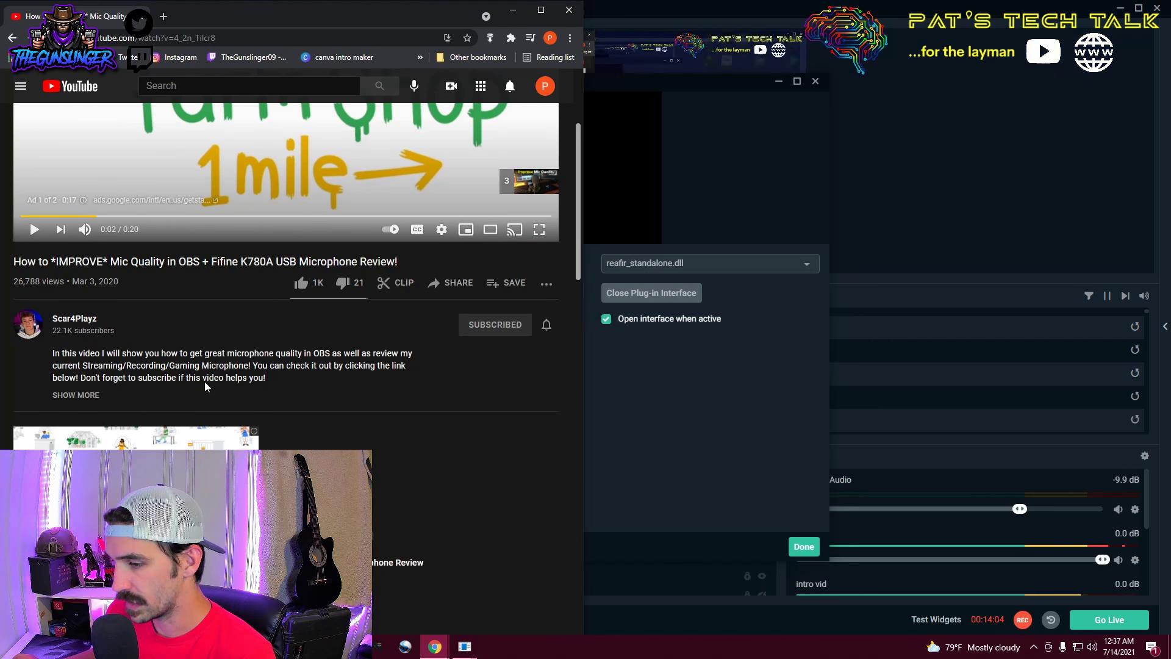
{"action": "left_click", "coordinate": [75, 395]}
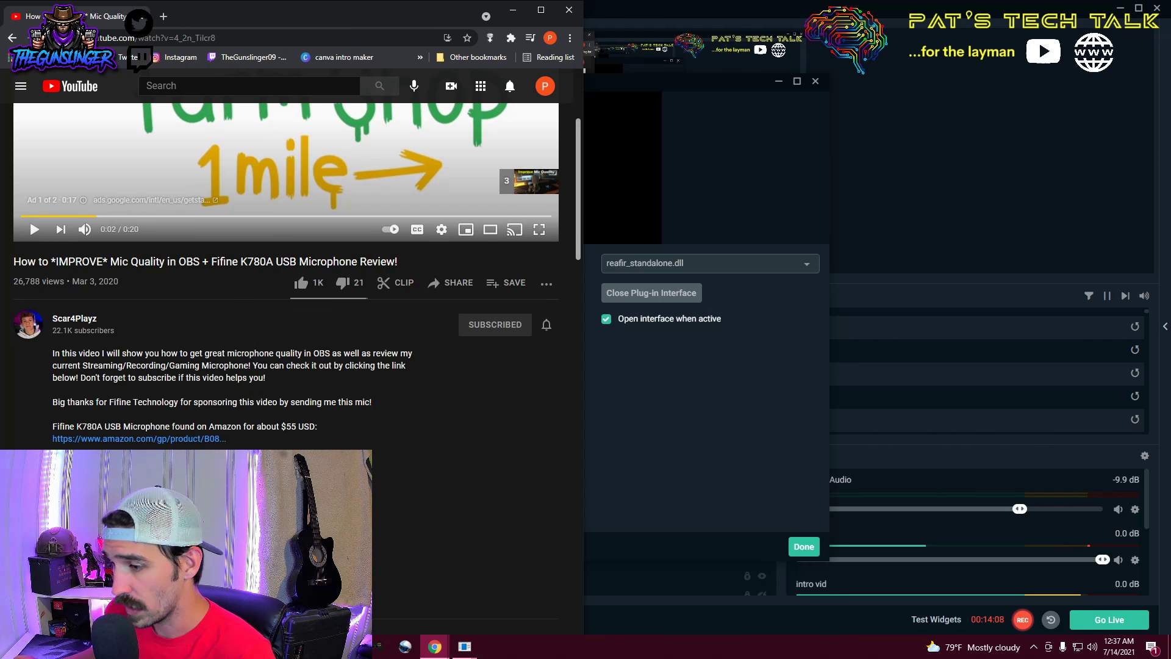
{"action": "key", "text": "ctrl+shift+t"}
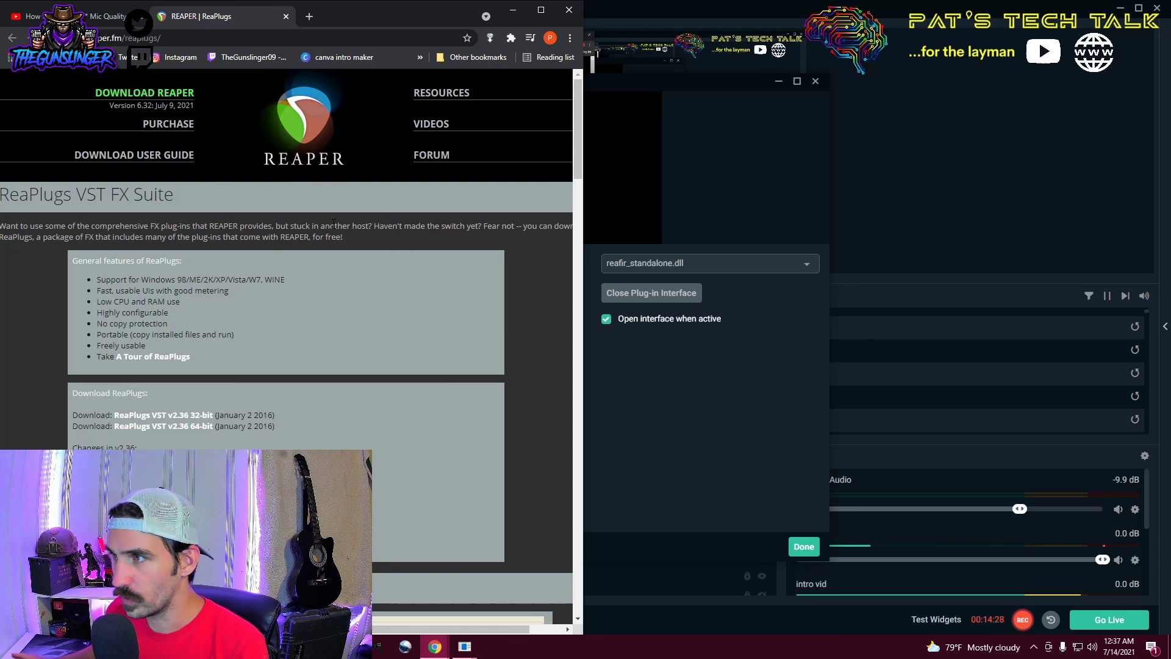
{"action": "left_click", "coordinate": [514, 9]}
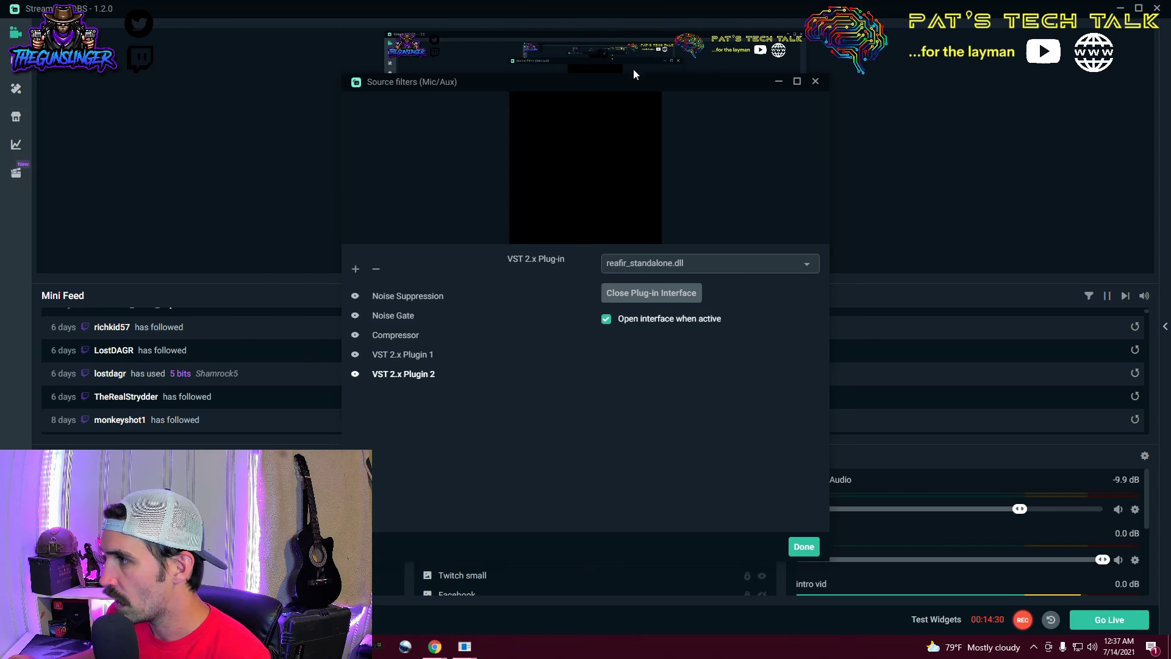
{"action": "left_click_drag", "start_coordinate": [616, 86], "coordinate": [746, 78]}
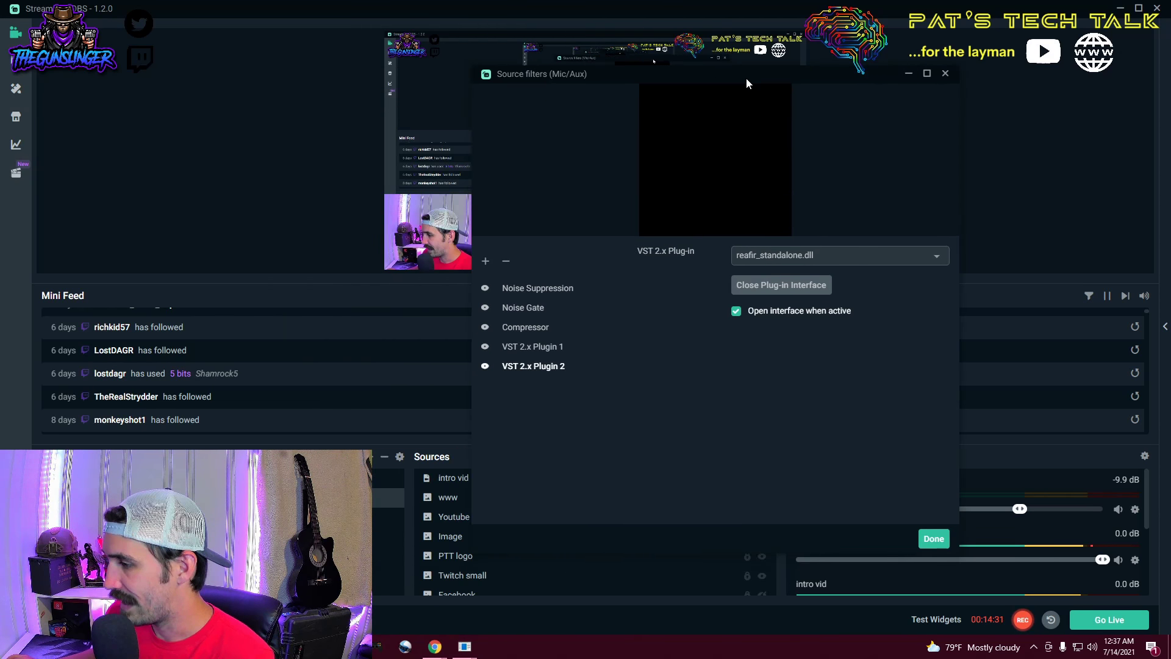
{"action": "left_click", "coordinate": [485, 261]}
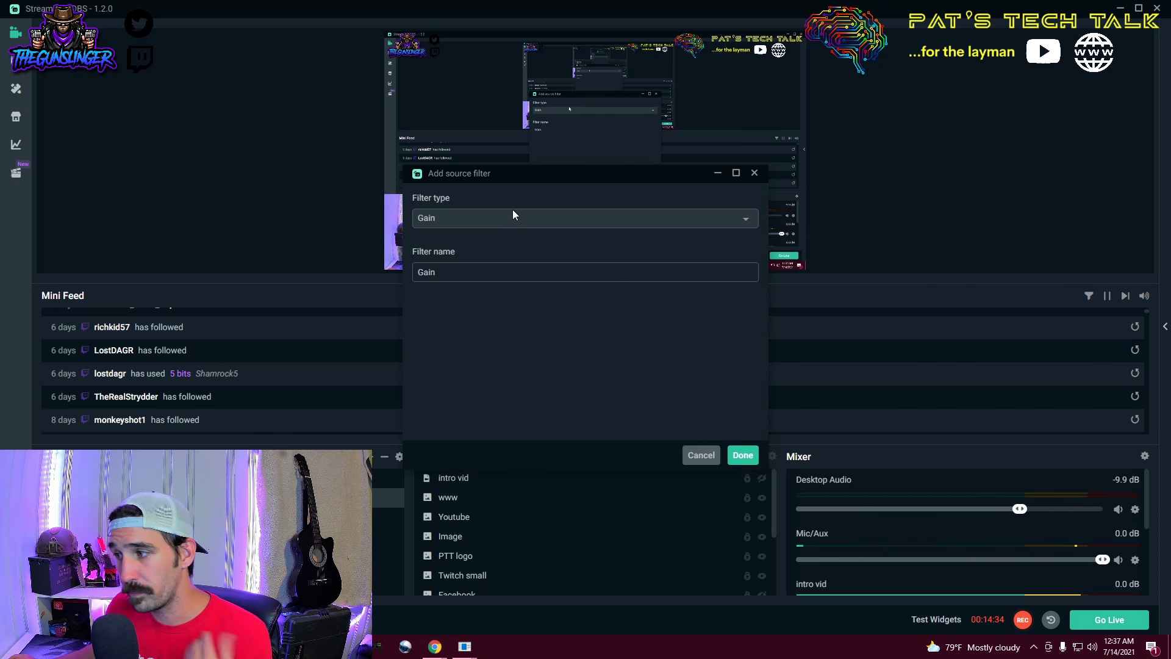
{"action": "left_click", "coordinate": [513, 215]}
{"action": "scroll", "coordinate": [525, 335], "scroll_direction": "down", "scroll_amount": 1}
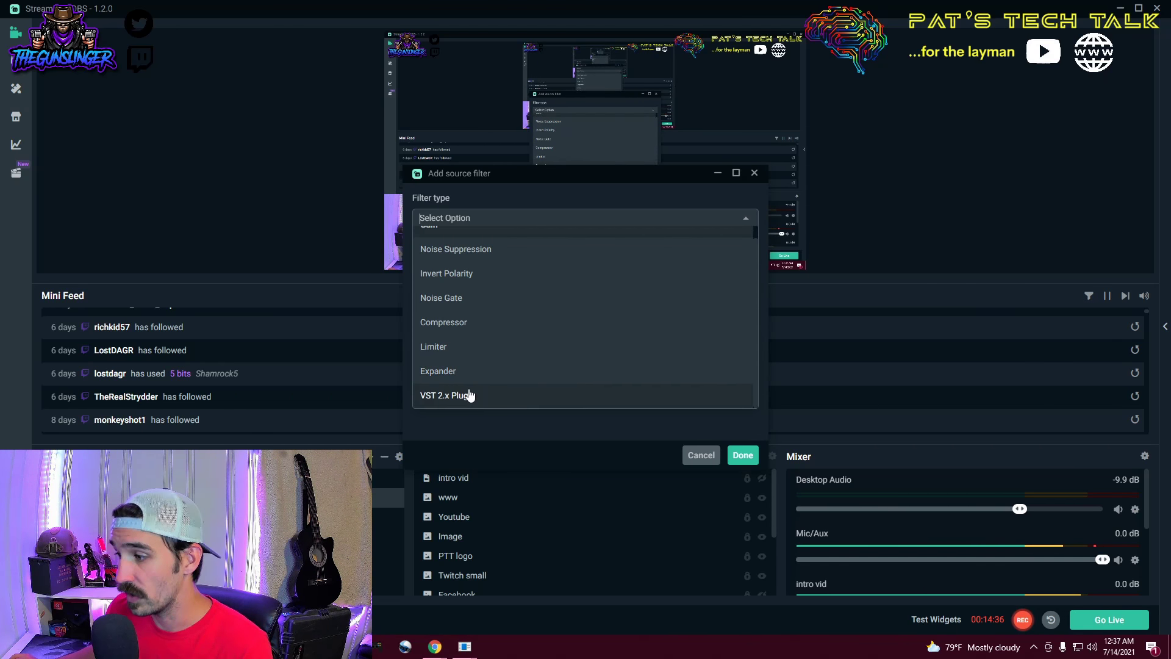
{"action": "left_click", "coordinate": [465, 396]}
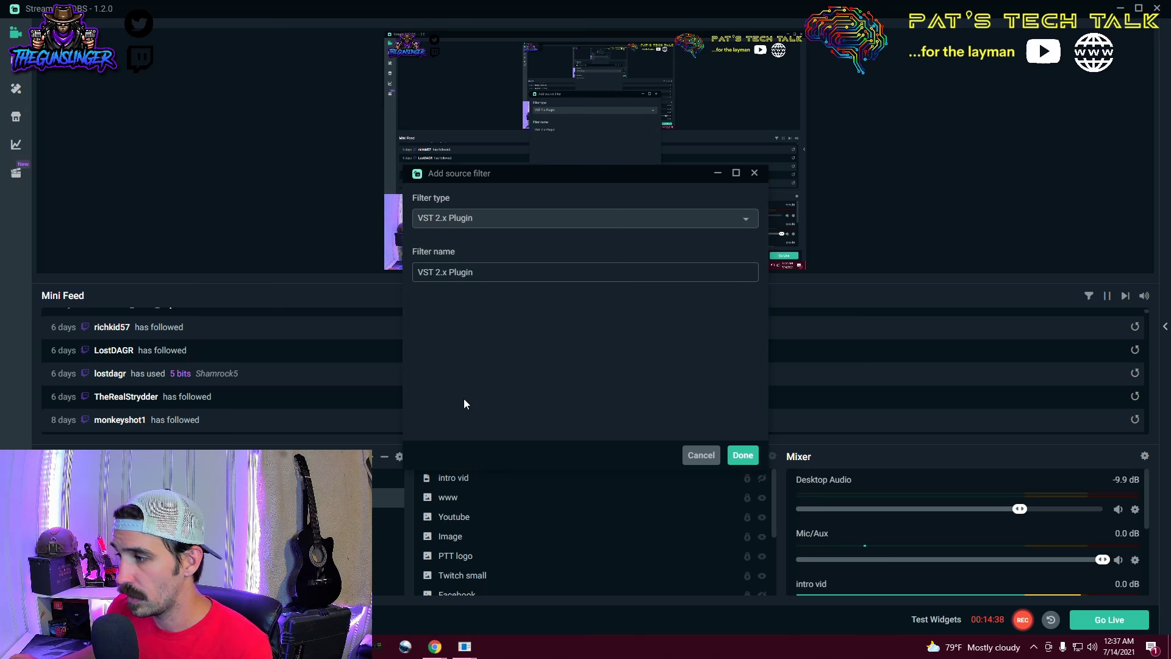
{"action": "left_click", "coordinate": [487, 276]}
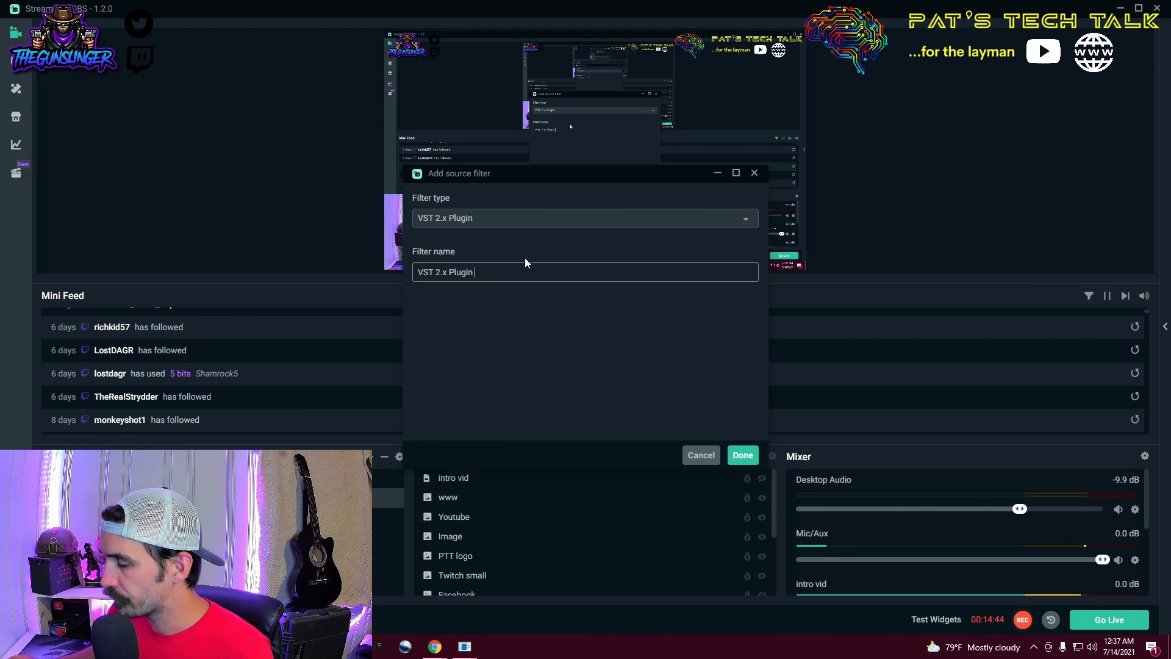
Drop the new filter and load reaxcomp-standalone.dll into VST 2.x Plugin 1, showing its compressor window.
{"action": "left_click", "coordinate": [701, 455]}
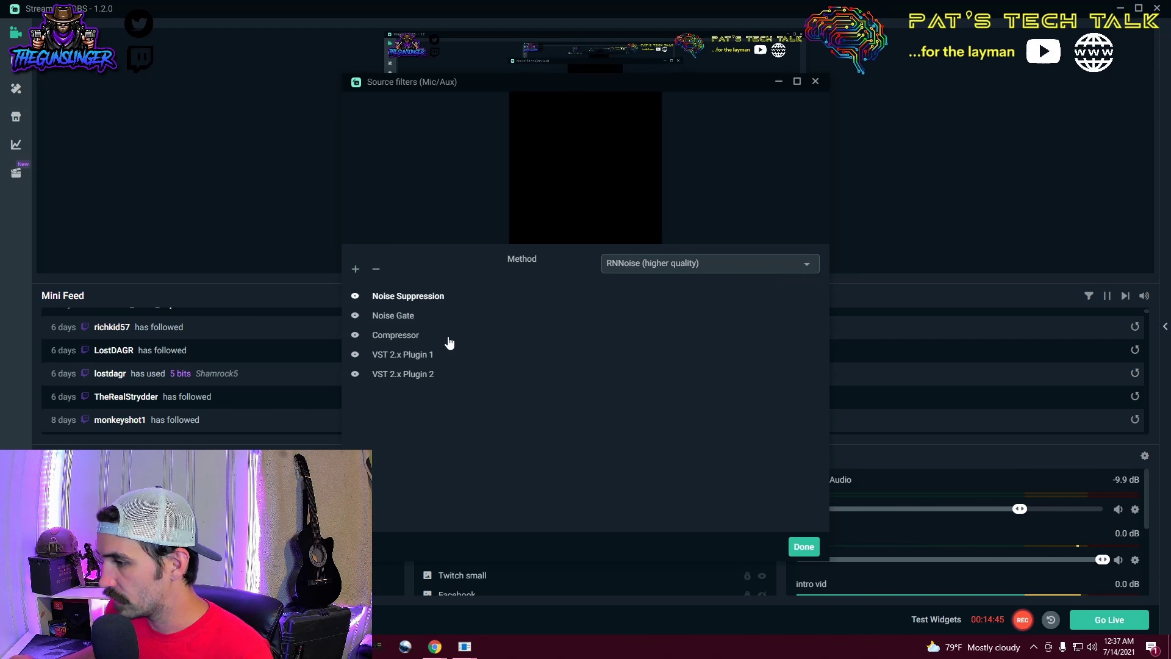
{"action": "left_click", "coordinate": [418, 361]}
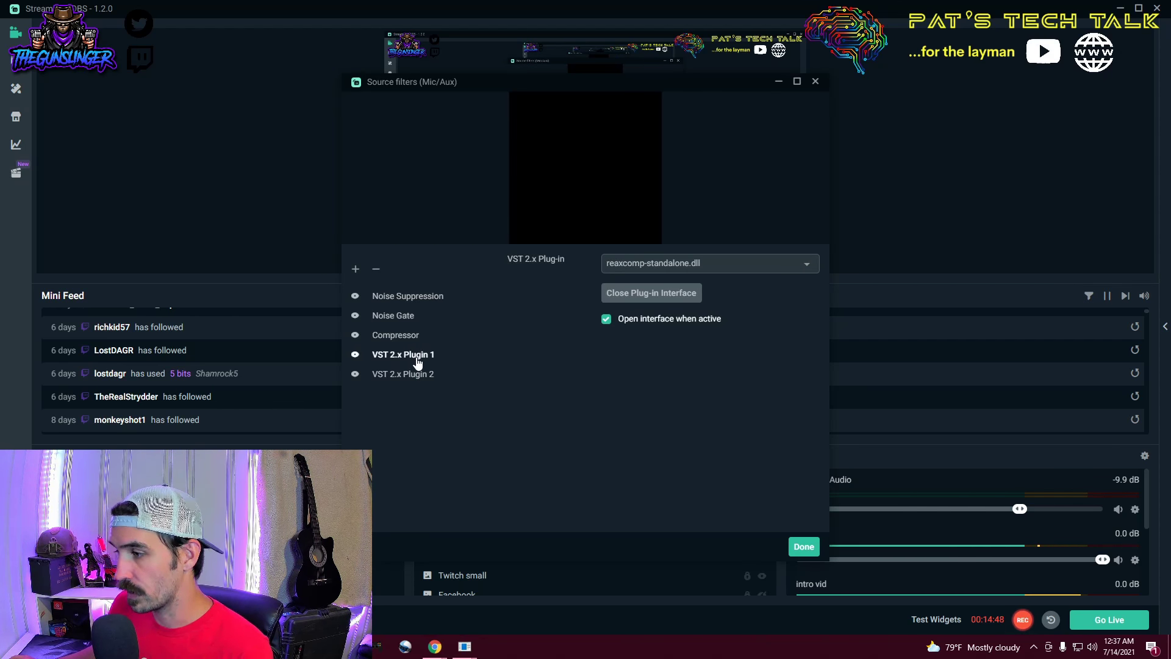
{"action": "left_click", "coordinate": [754, 257]}
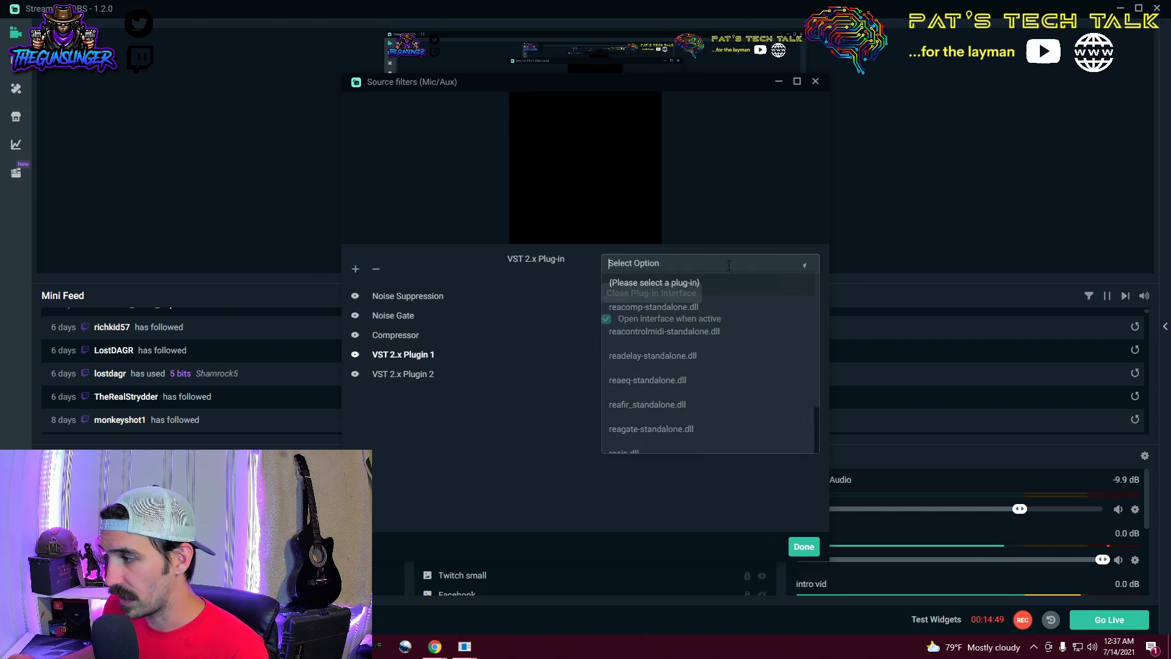
{"action": "left_click", "coordinate": [683, 282]}
{"action": "left_click", "coordinate": [708, 265]}
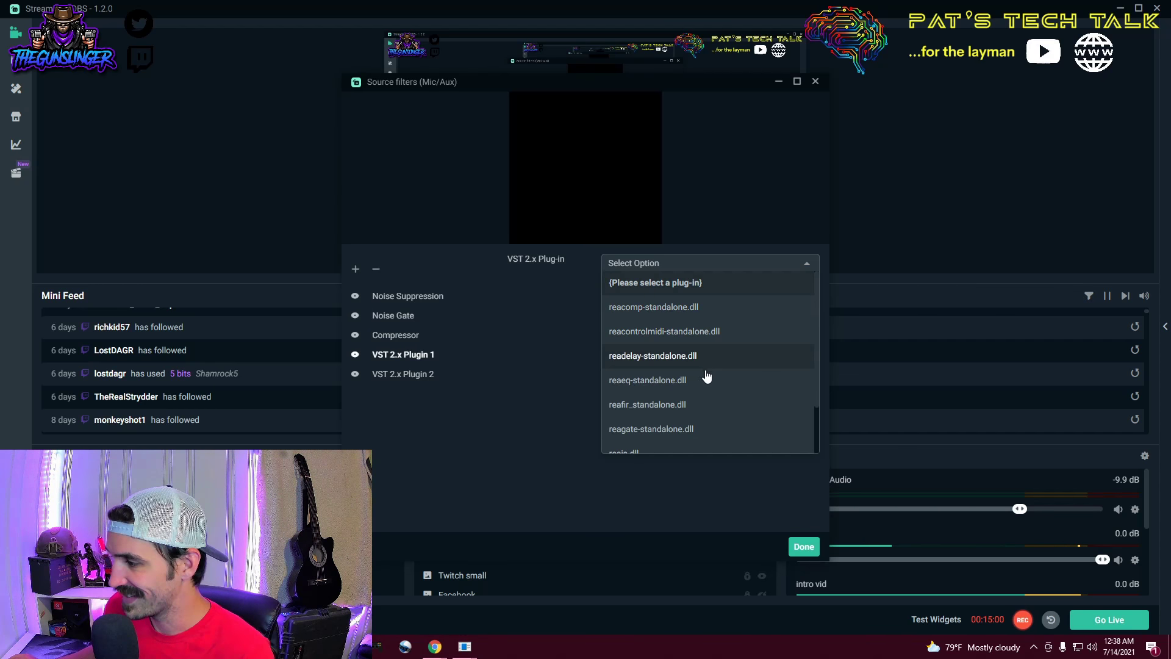
{"action": "scroll", "coordinate": [708, 388], "scroll_direction": "down", "scroll_amount": 1}
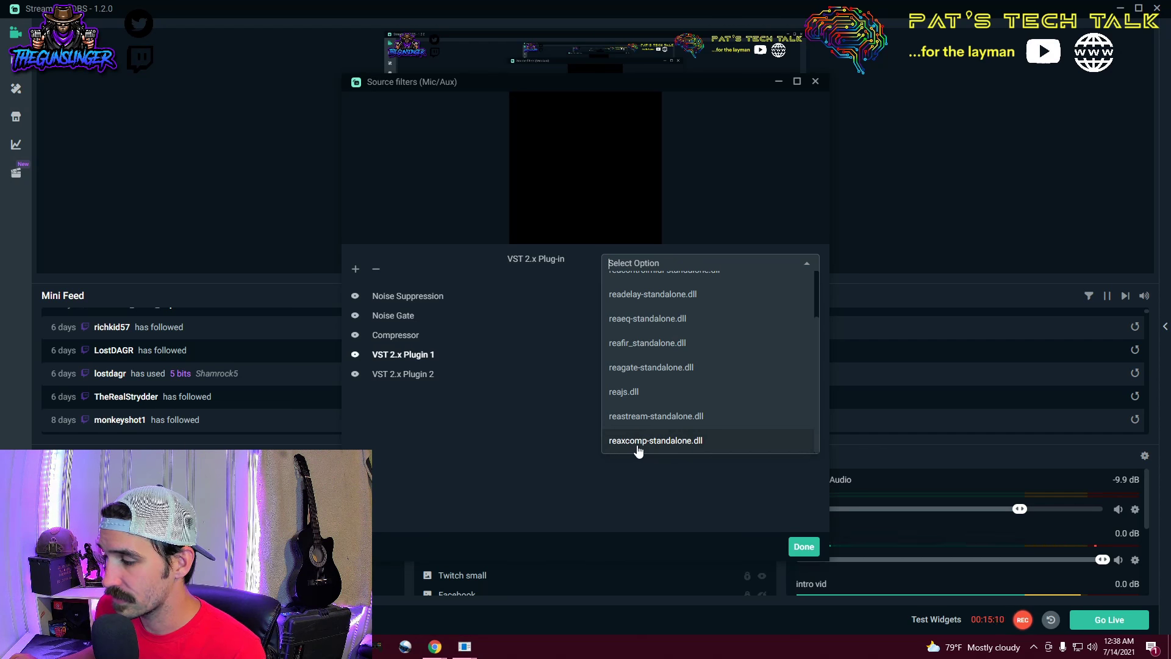
{"action": "left_click", "coordinate": [688, 448]}
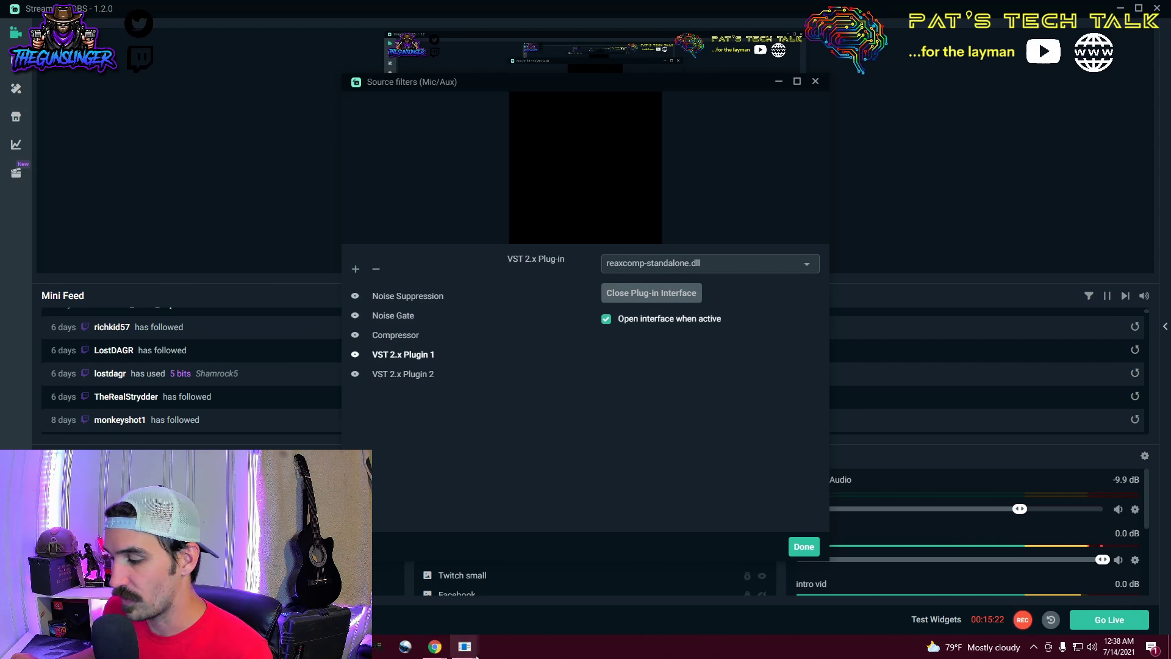
{"action": "mouse_move", "coordinate": [464, 650]}
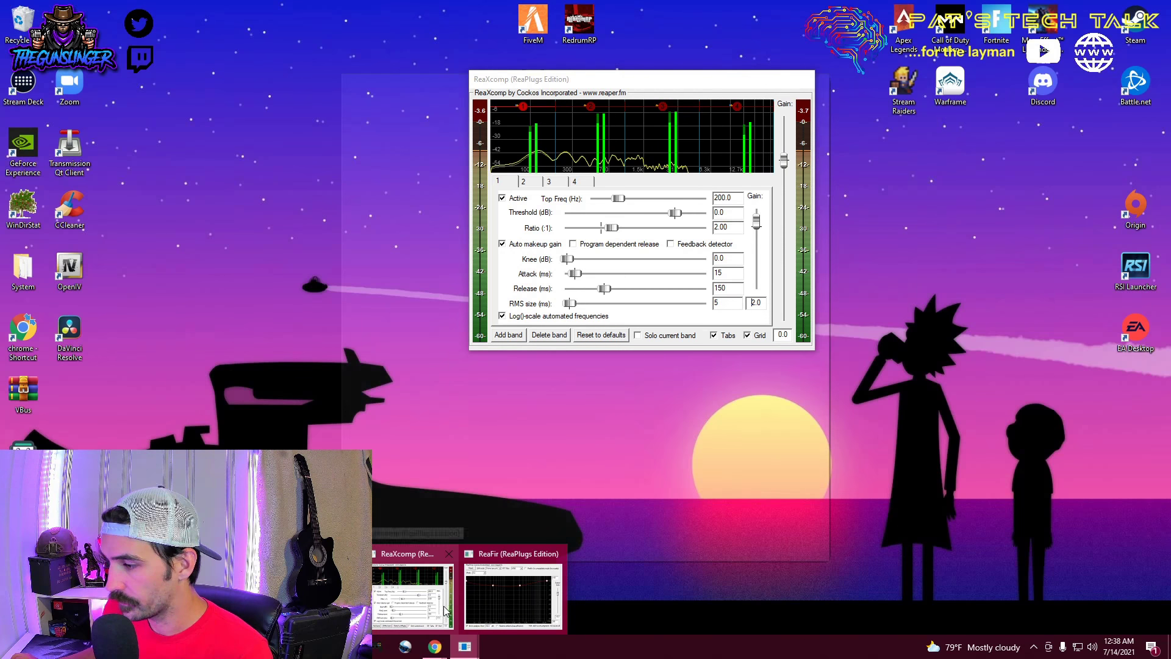
Bring the ReaXcomp window to the front and shift it slightly to the right.
{"action": "left_click", "coordinate": [445, 612]}
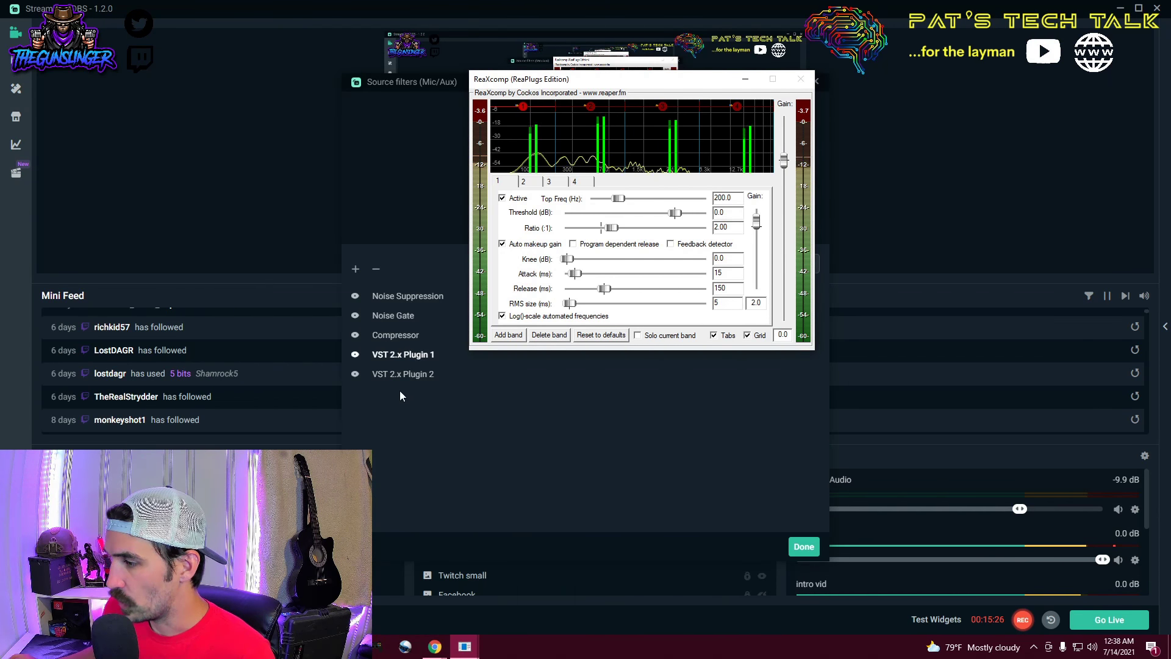
{"action": "left_click", "coordinate": [494, 435]}
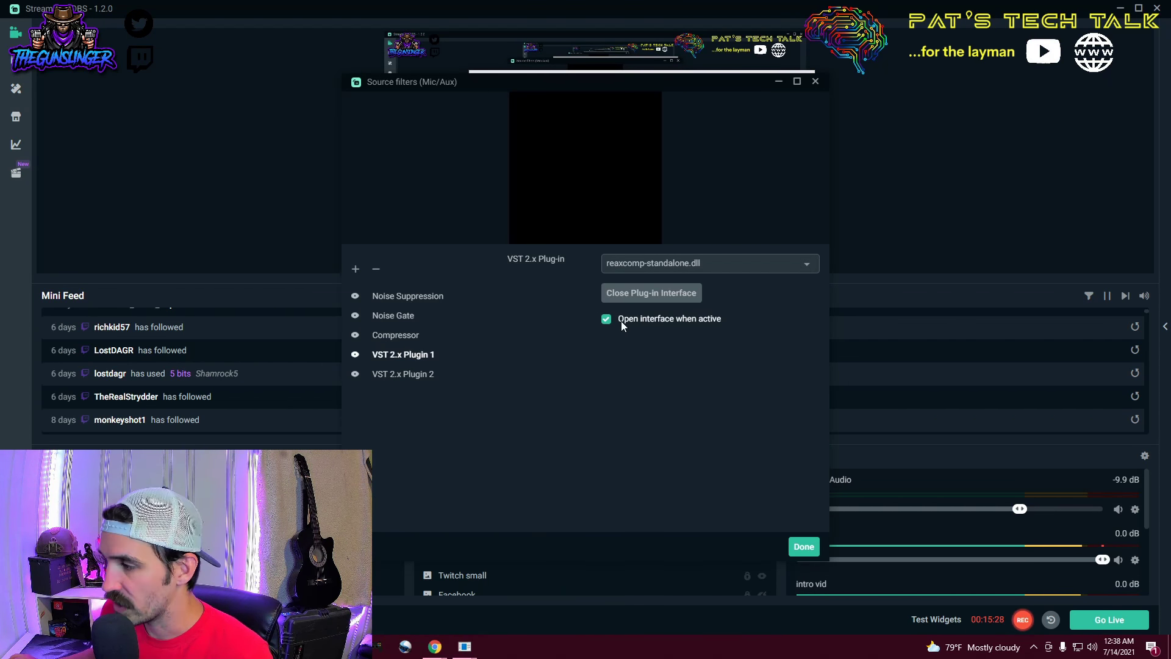
{"action": "mouse_move", "coordinate": [465, 648]}
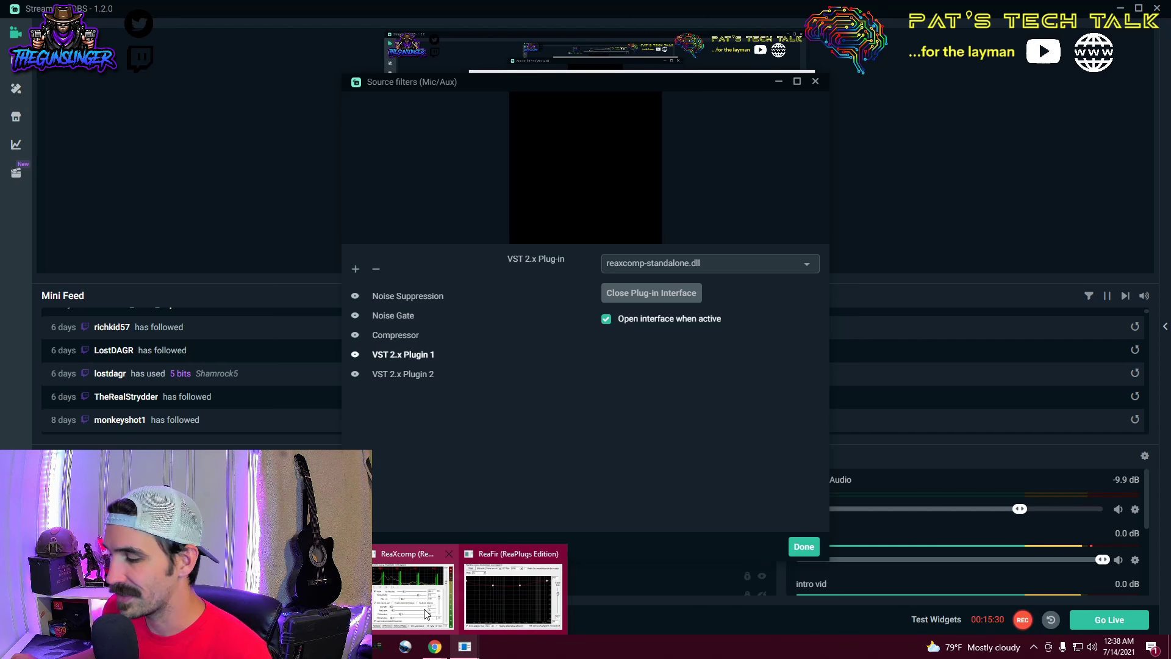
{"action": "mouse_move", "coordinate": [425, 613]}
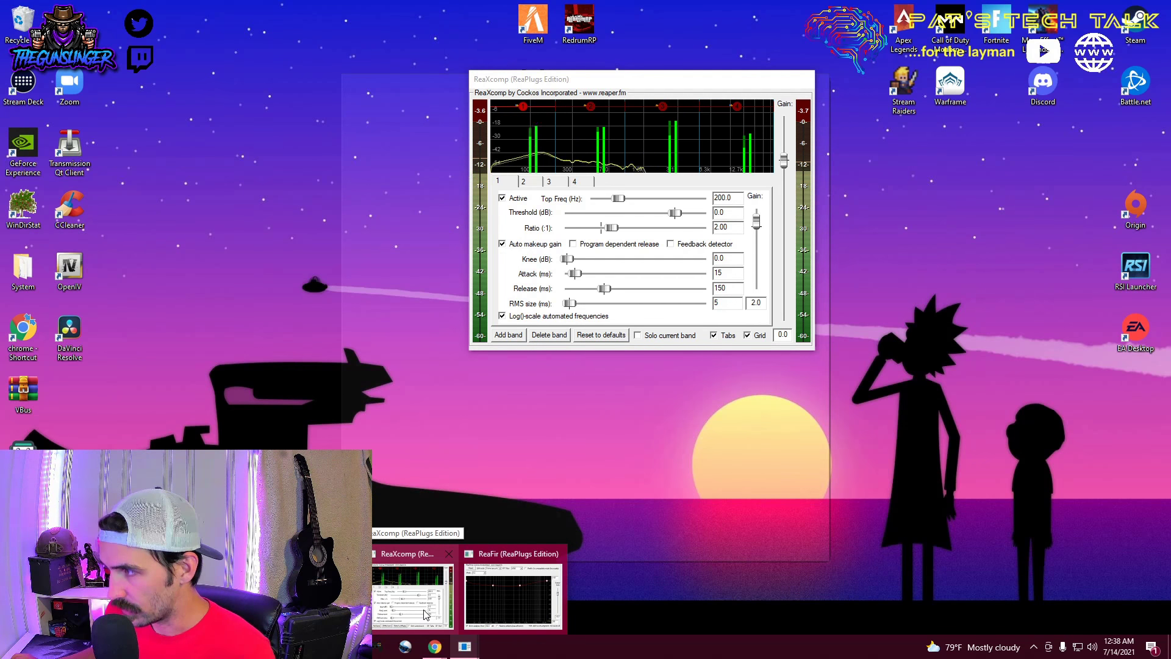
{"action": "left_click", "coordinate": [425, 613]}
{"action": "mouse_move", "coordinate": [600, 81]}
{"action": "left_mouse_down"}
{"action": "mouse_move", "coordinate": [634, 86]}
{"action": "mouse_move", "coordinate": [602, 81]}
{"action": "left_mouse_up"}
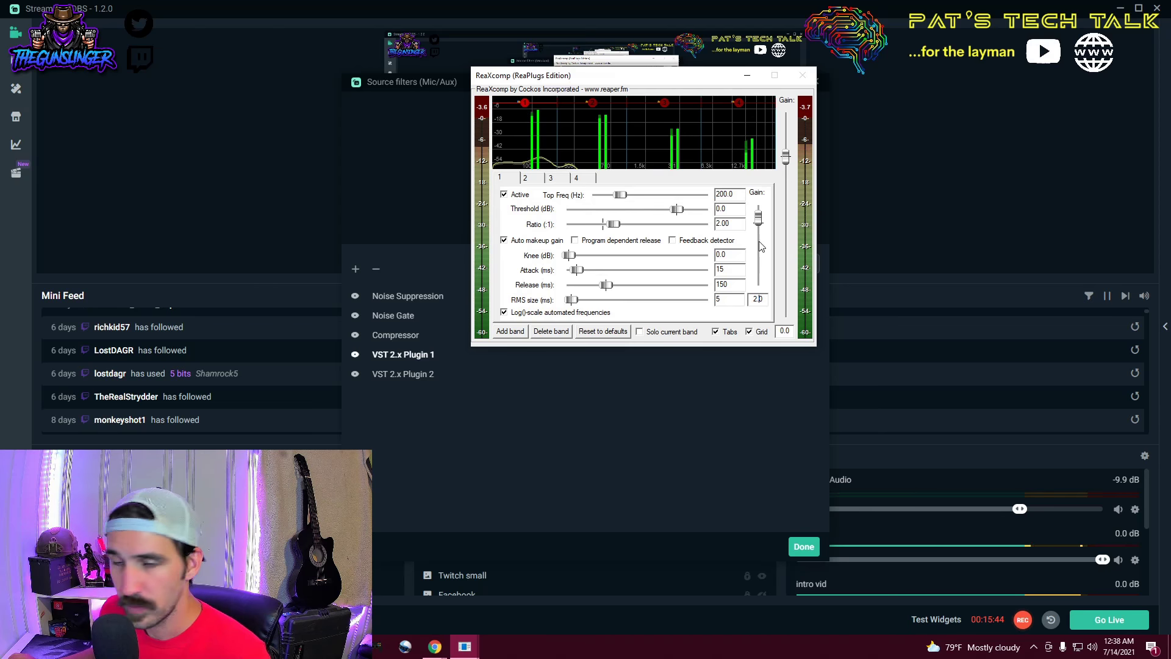
Inspect ReaXcomp compressor band 4, then minimize the ReaXcomp window.
{"action": "mouse_move", "coordinate": [739, 108]}
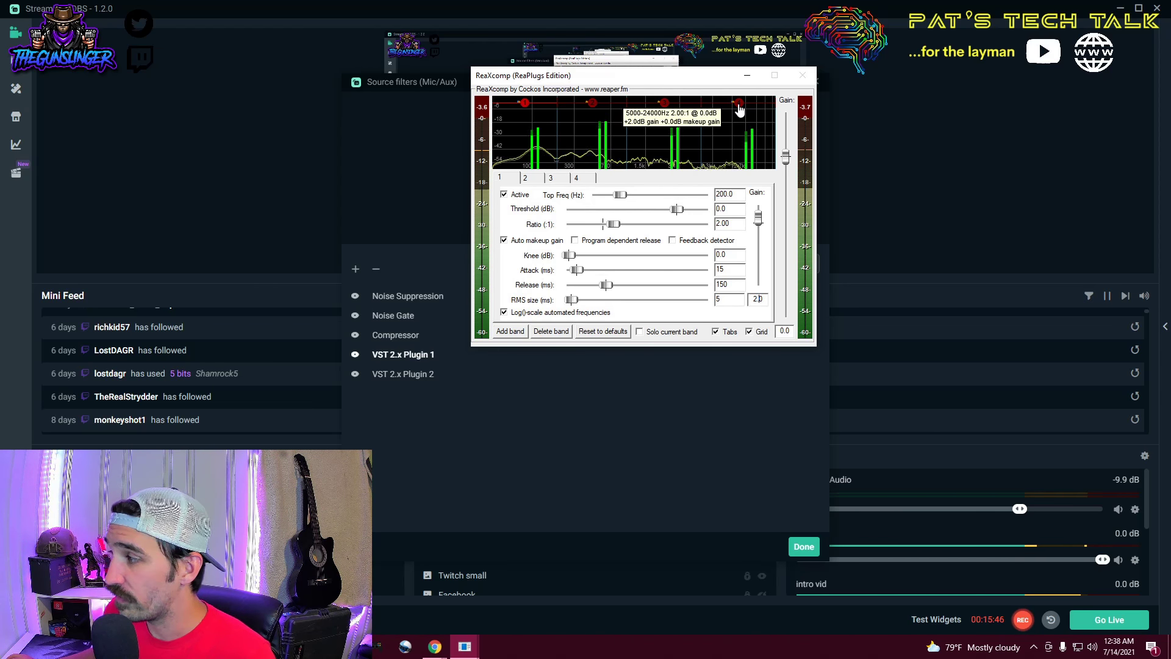
{"action": "left_click", "coordinate": [738, 108]}
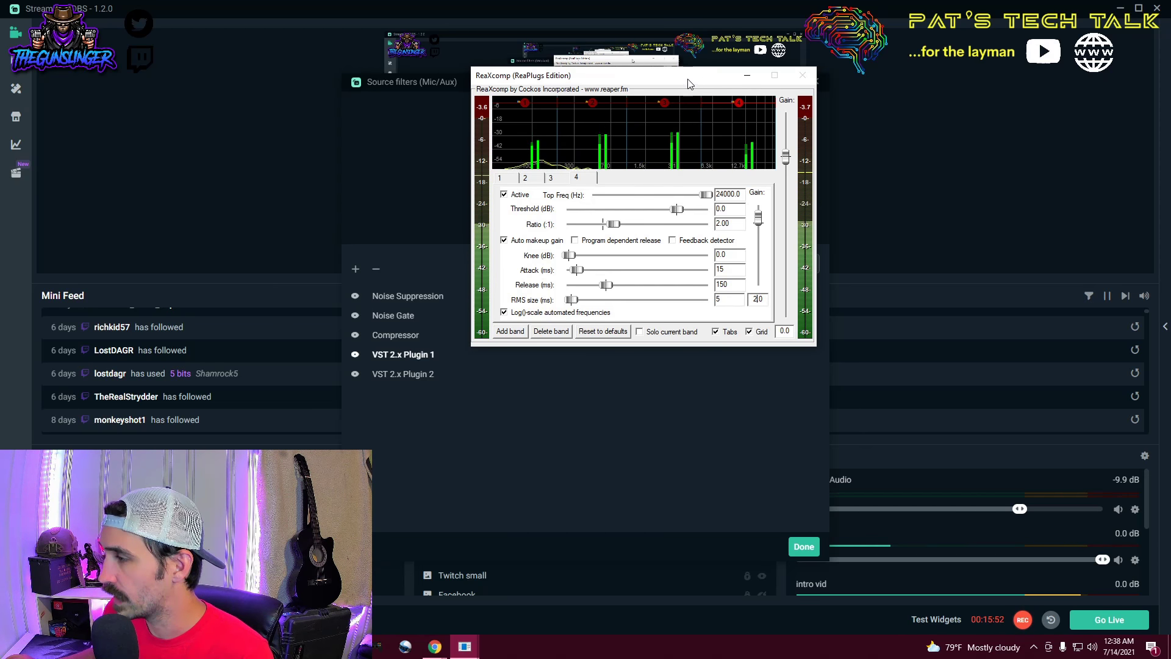
{"action": "left_click", "coordinate": [747, 75]}
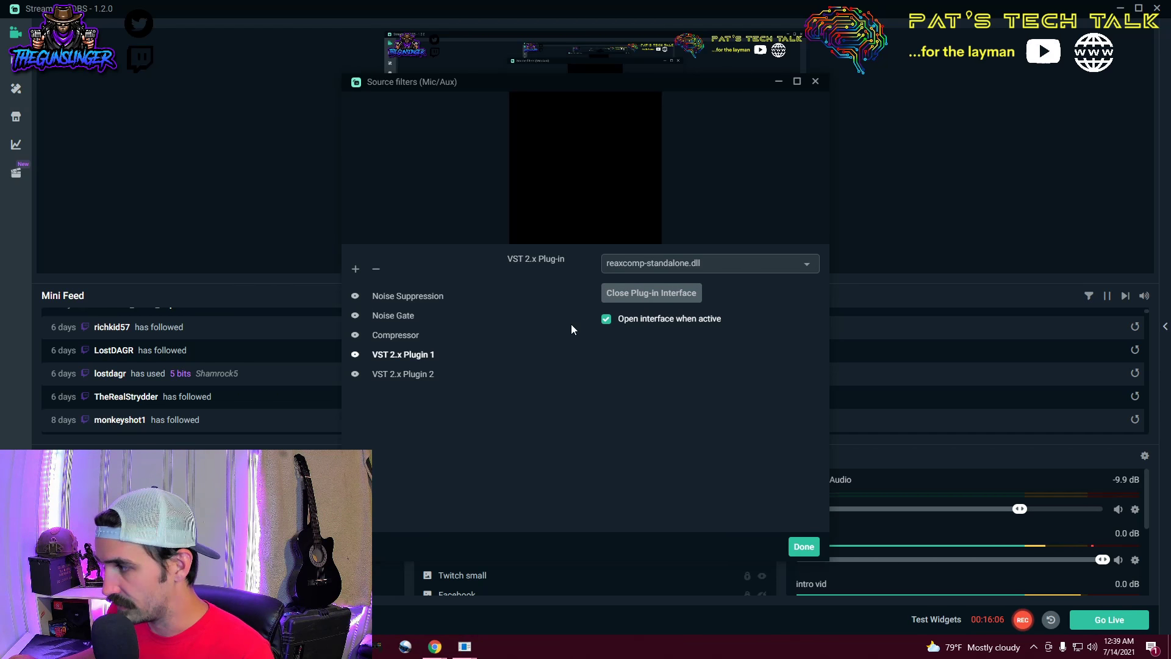
Cancel the Gain filter and load reafir_standalone.dll into VST 2.x Plugin 2.
{"action": "left_click", "coordinate": [356, 271]}
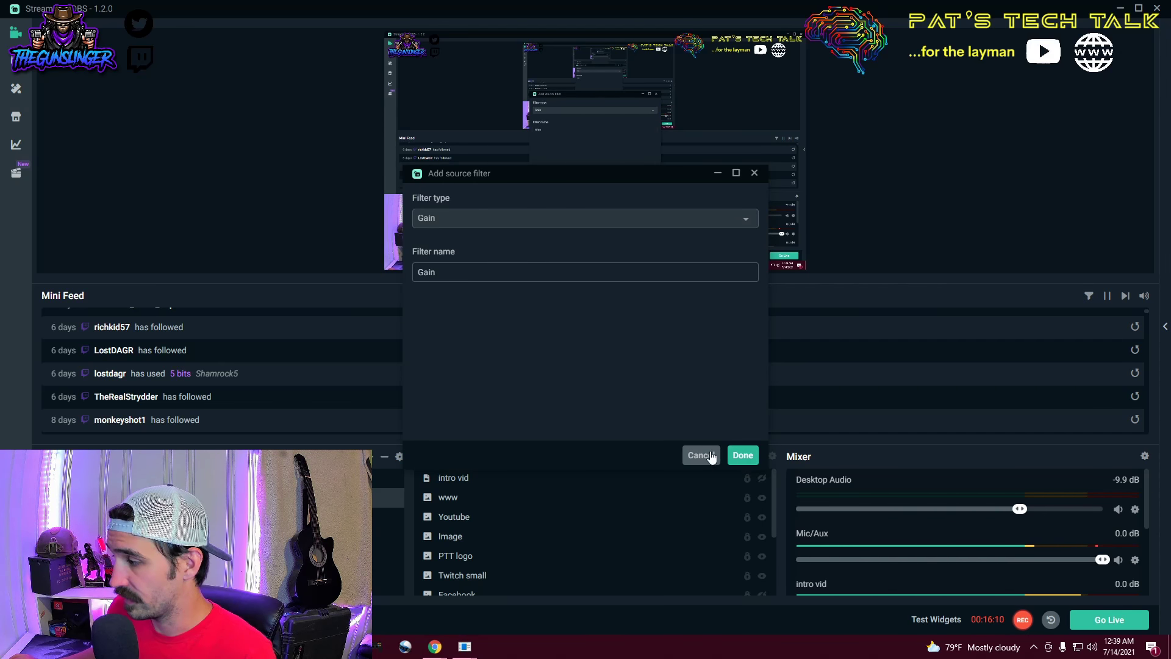
{"action": "left_click", "coordinate": [695, 455]}
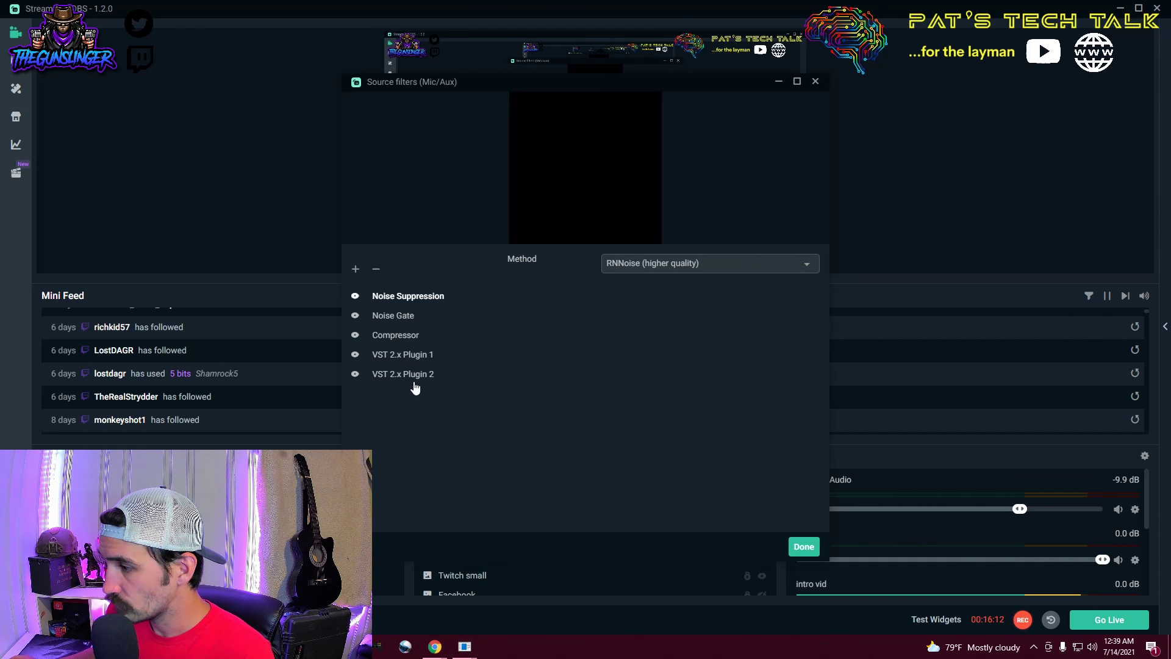
{"action": "left_click", "coordinate": [409, 379]}
{"action": "left_click", "coordinate": [708, 263]}
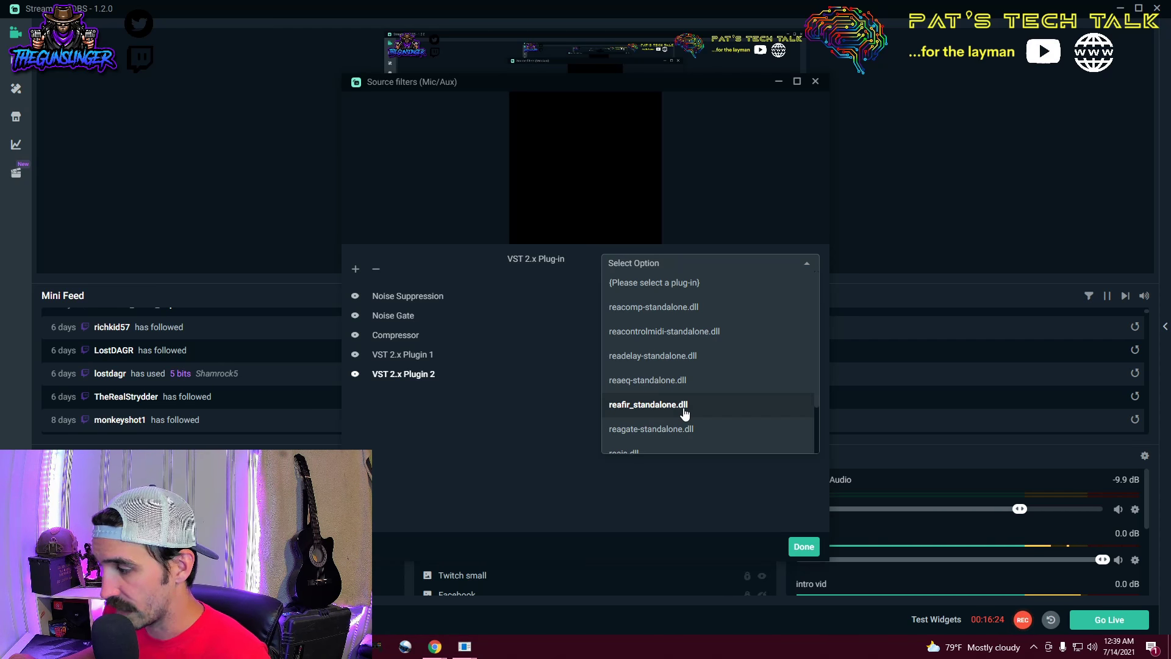
{"action": "left_click", "coordinate": [648, 404]}
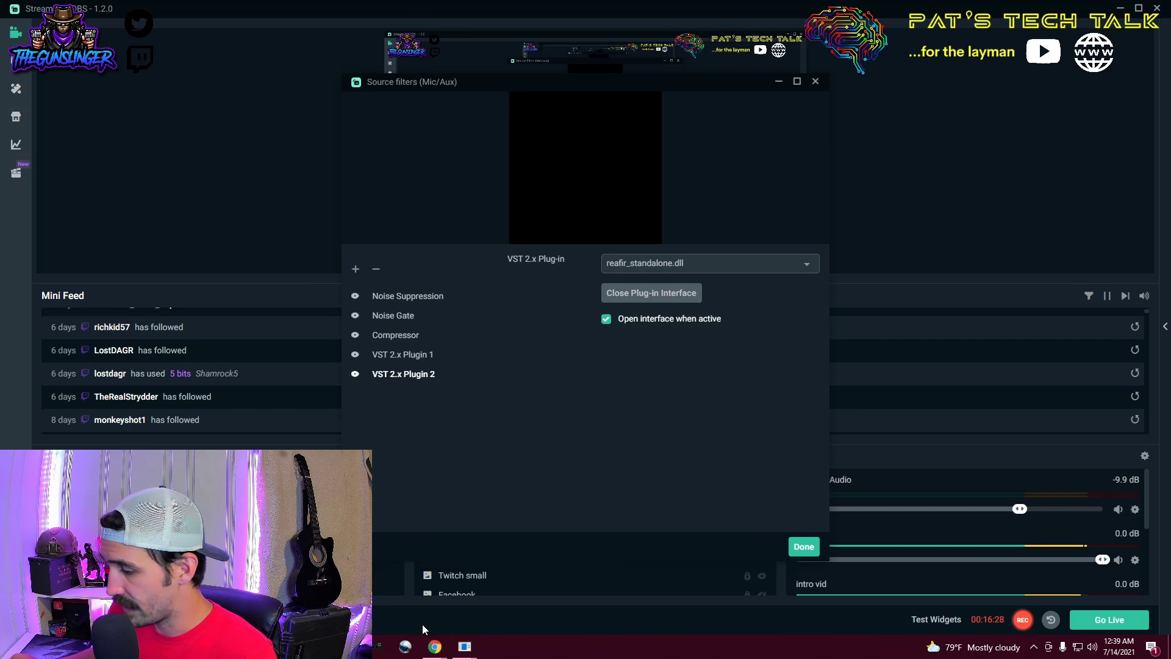
Bring up the ReaFir window and switch its edit mode to smooth points.
{"action": "mouse_move", "coordinate": [467, 652]}
{"action": "left_click", "coordinate": [499, 601]}
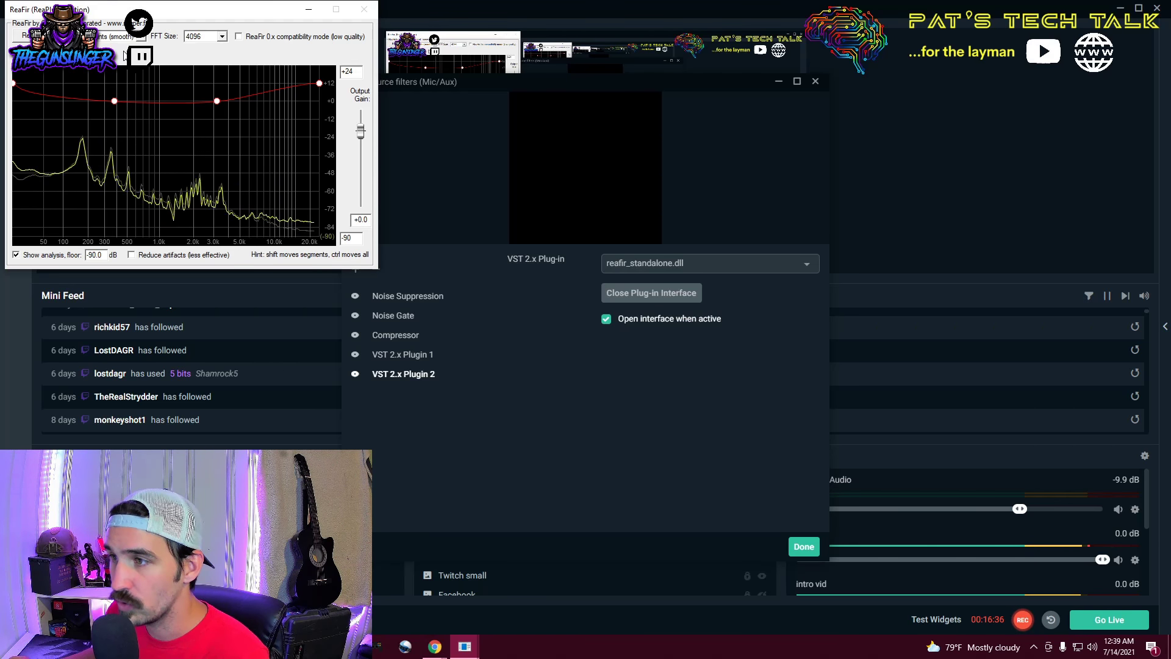
{"action": "left_click", "coordinate": [140, 37]}
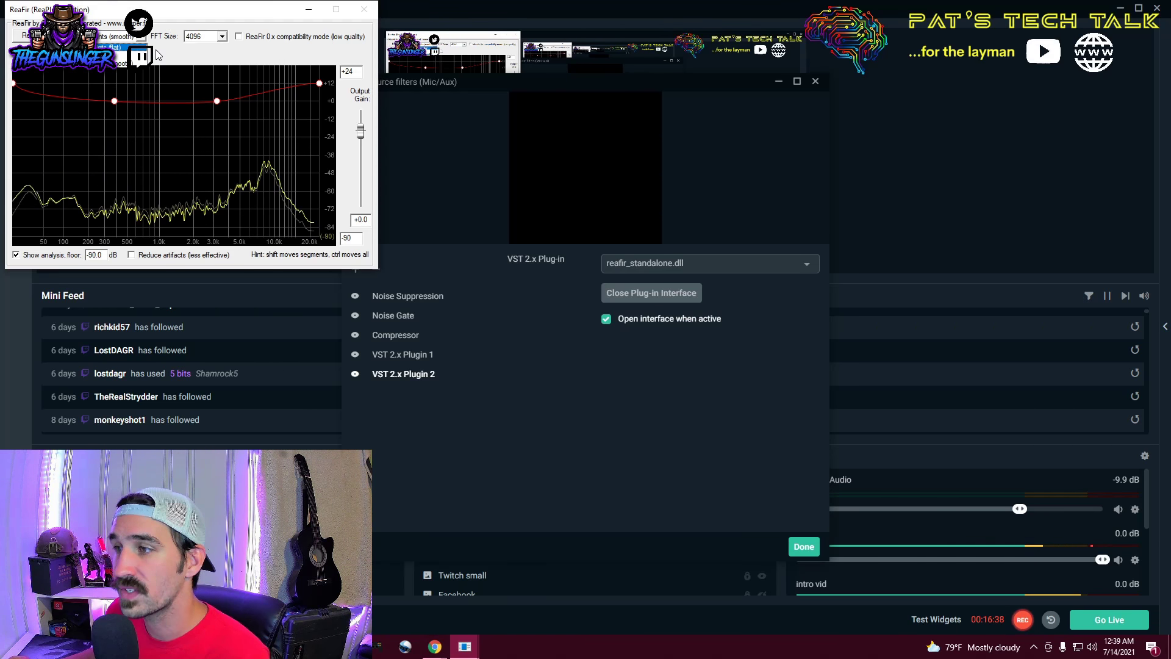
{"action": "left_click", "coordinate": [158, 55]}
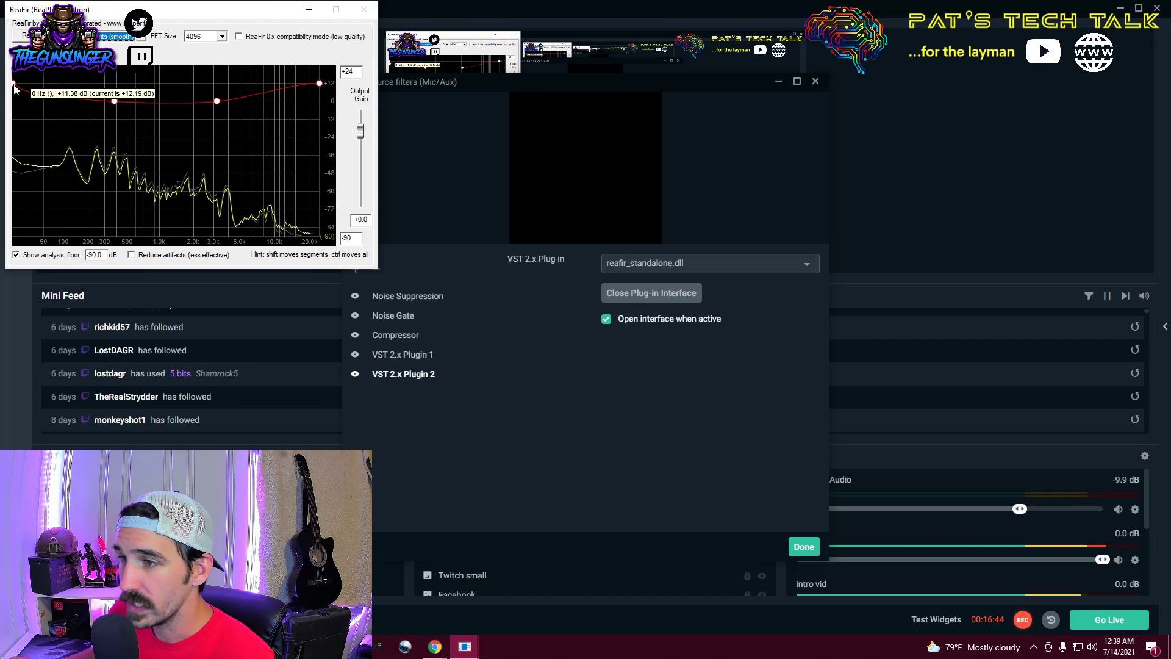
Raise both EQ end points to +12.6 dB, add a middle point, and close ReaFir.
{"action": "left_click_drag", "start_coordinate": [13, 83], "coordinate": [10, 101]}
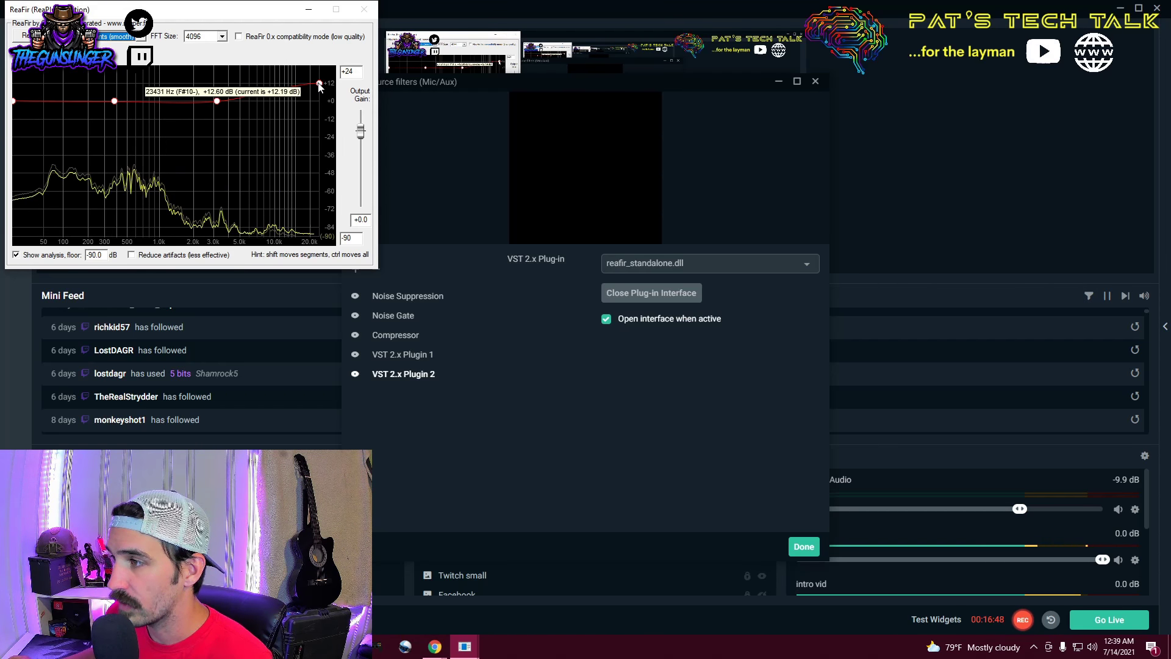
{"action": "left_click_drag", "start_coordinate": [319, 84], "coordinate": [319, 101]}
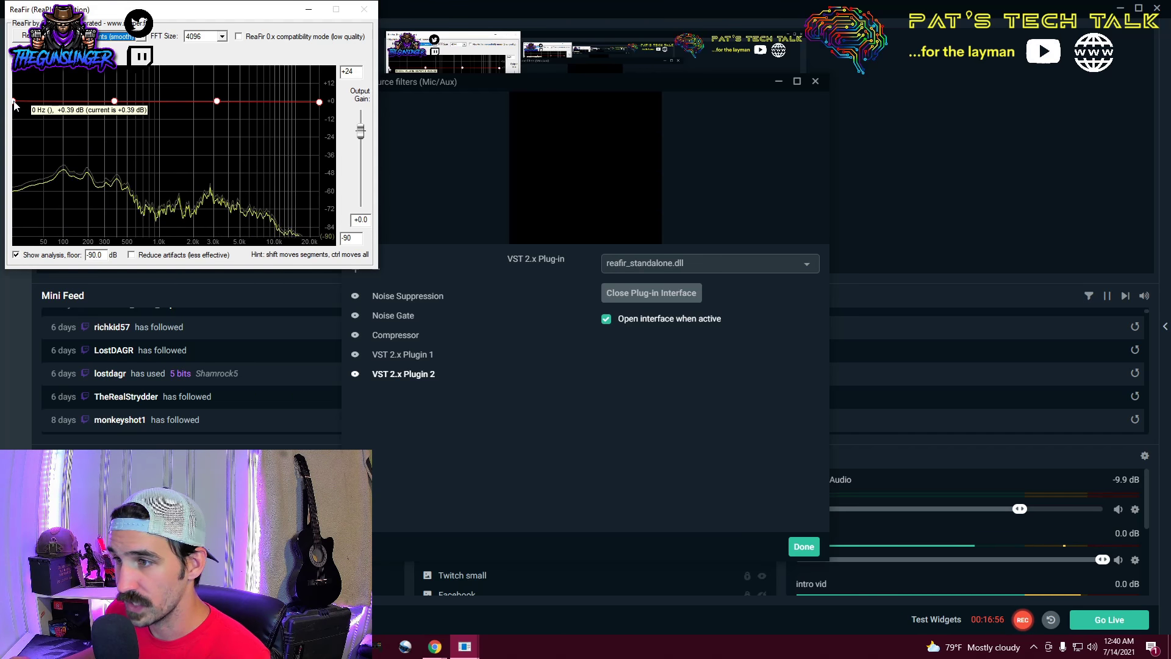
{"action": "left_click_drag", "start_coordinate": [15, 106], "coordinate": [14, 87]}
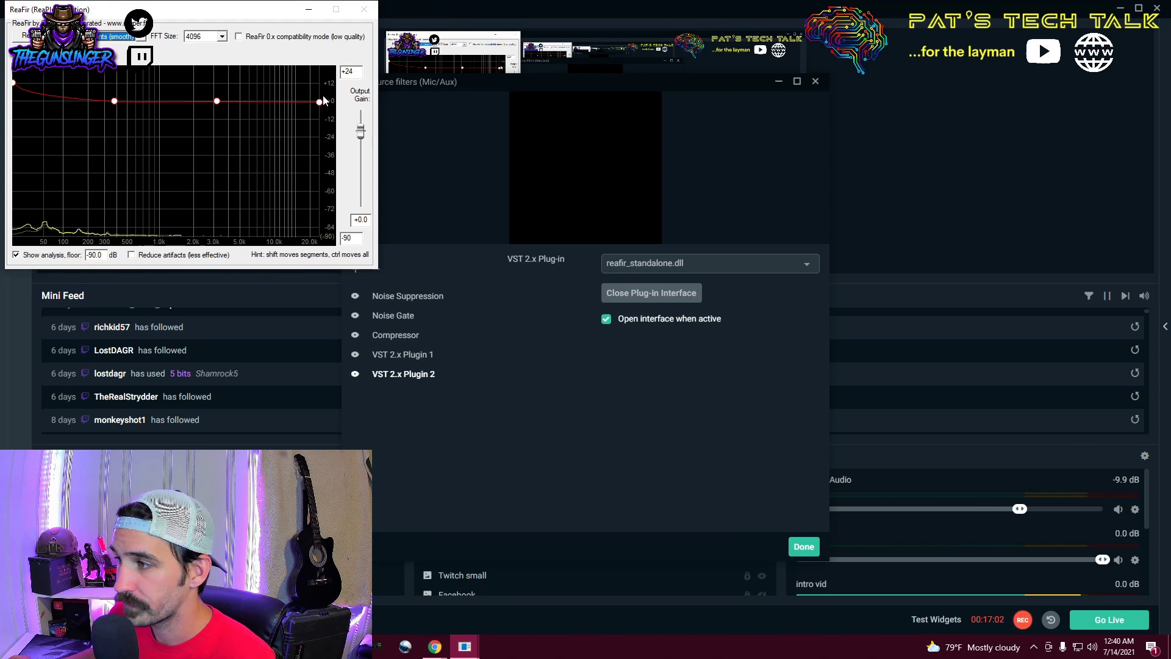
{"action": "mouse_move", "coordinate": [319, 105]}
{"action": "left_click_drag", "start_coordinate": [319, 105], "coordinate": [322, 86]}
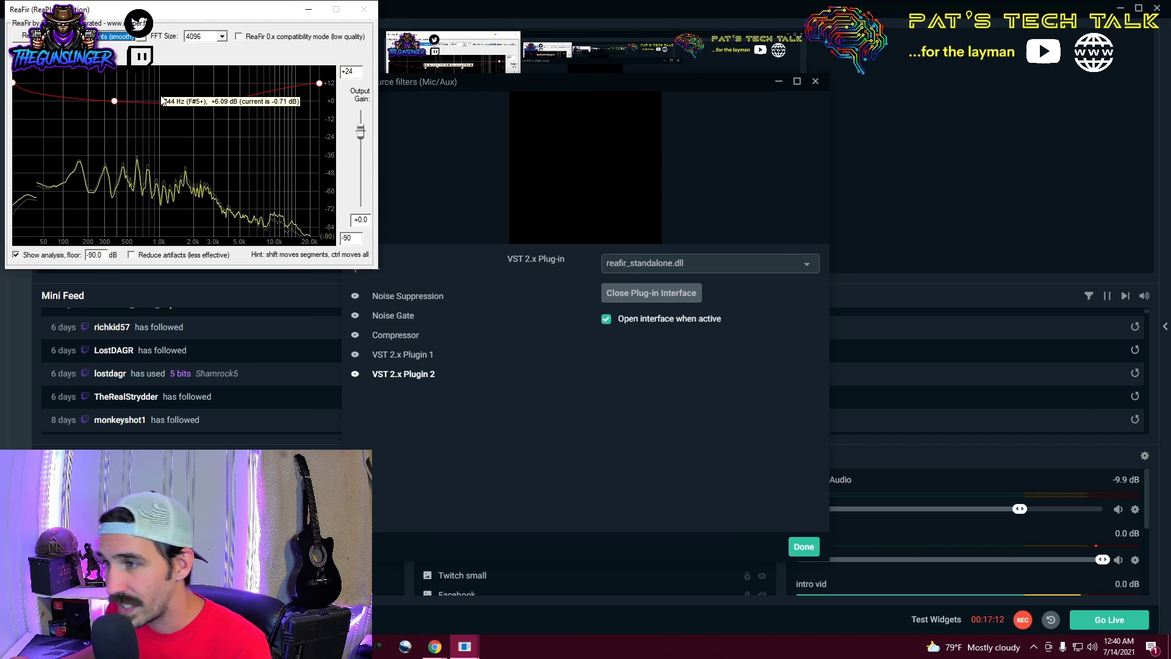
{"action": "left_click", "coordinate": [216, 101]}
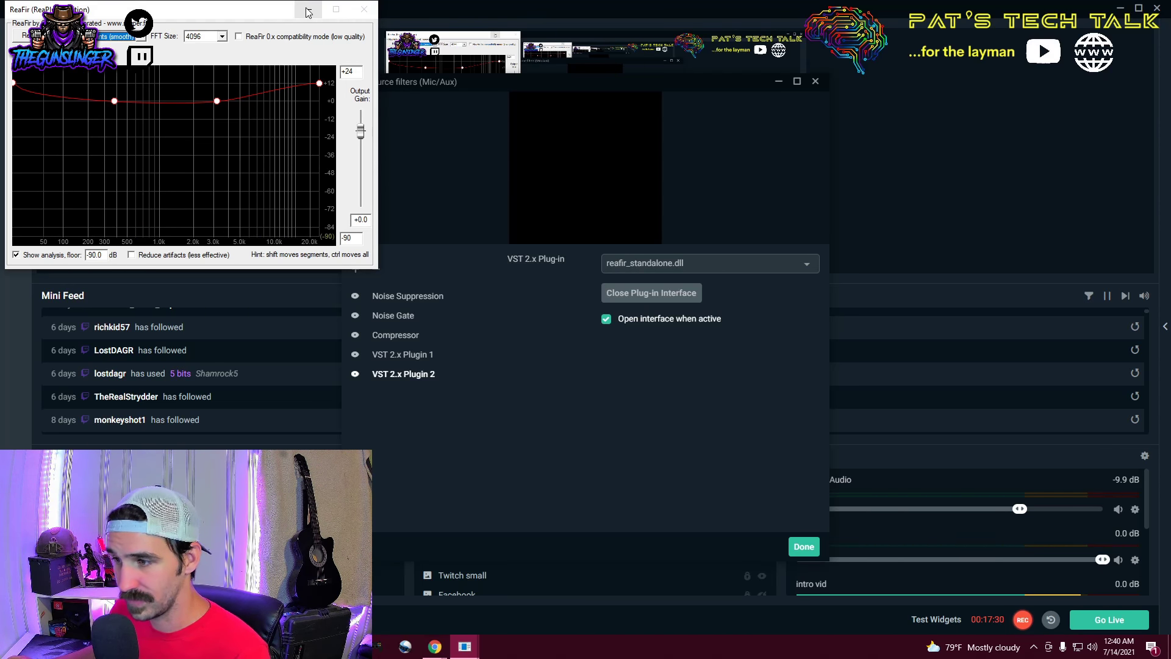
{"action": "left_click", "coordinate": [365, 10]}
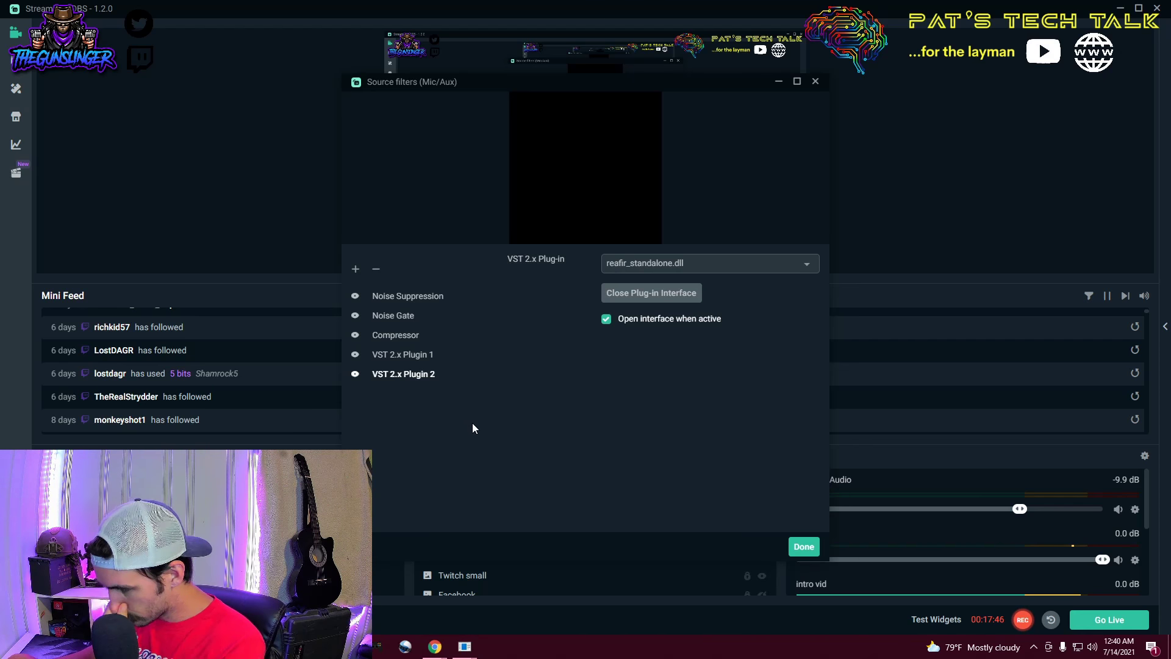
Click Done to close the Source filters (Mic/Aux) window.
{"action": "left_click", "coordinate": [804, 546]}
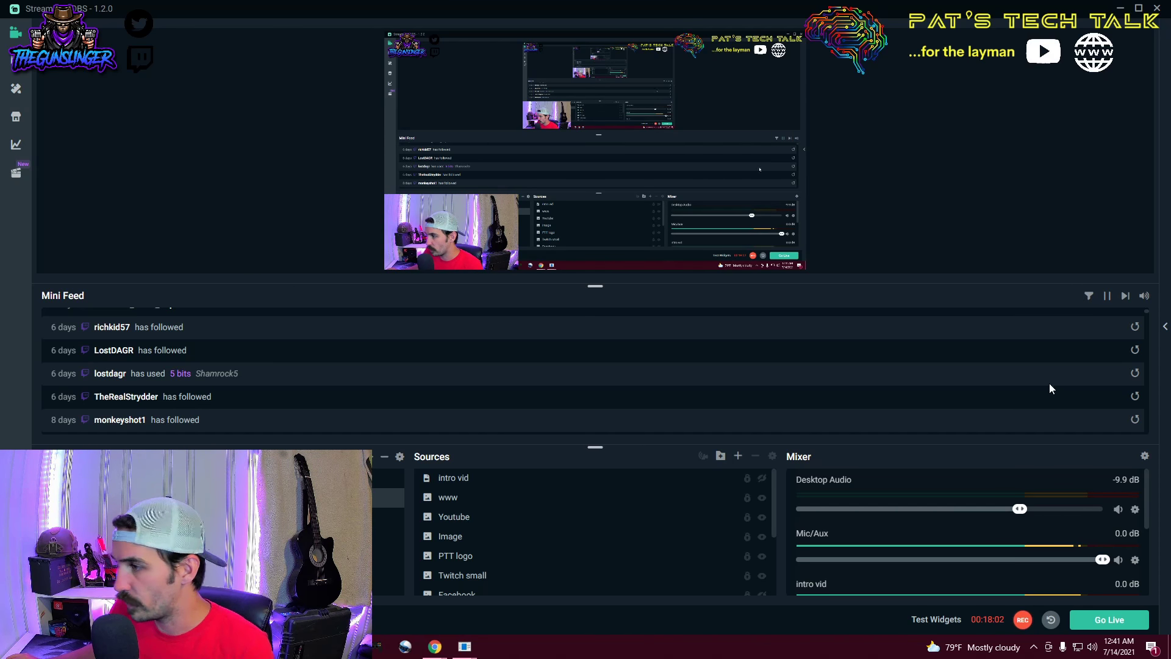
{"action": "left_click", "coordinate": [1135, 562]}
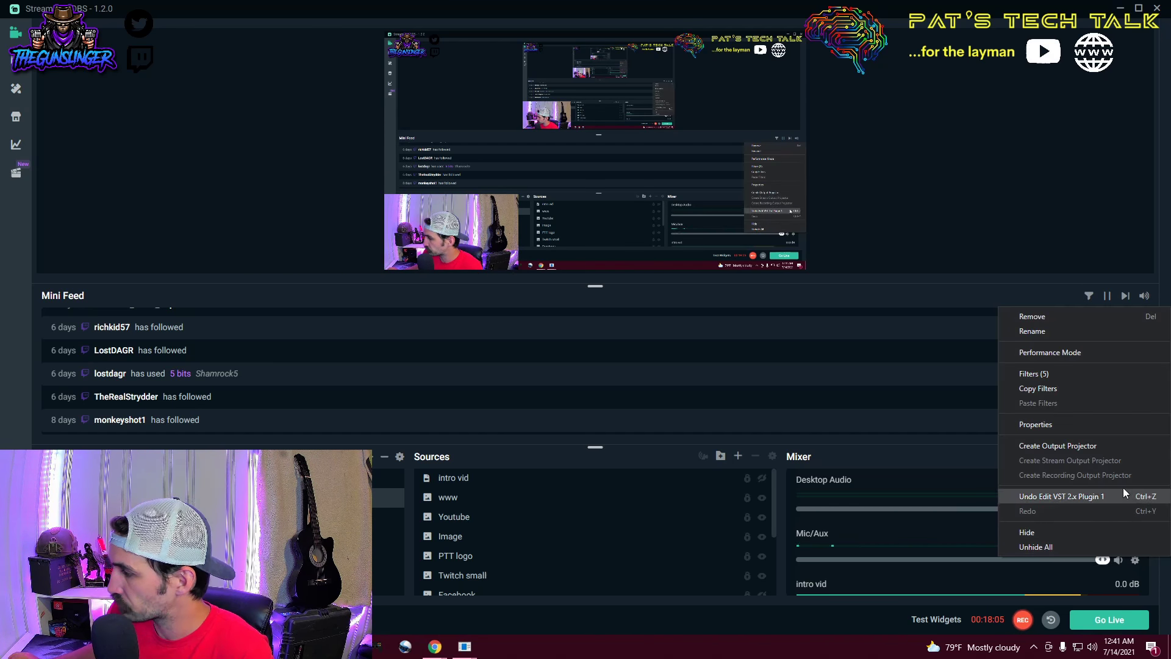
{"action": "left_click", "coordinate": [1046, 374]}
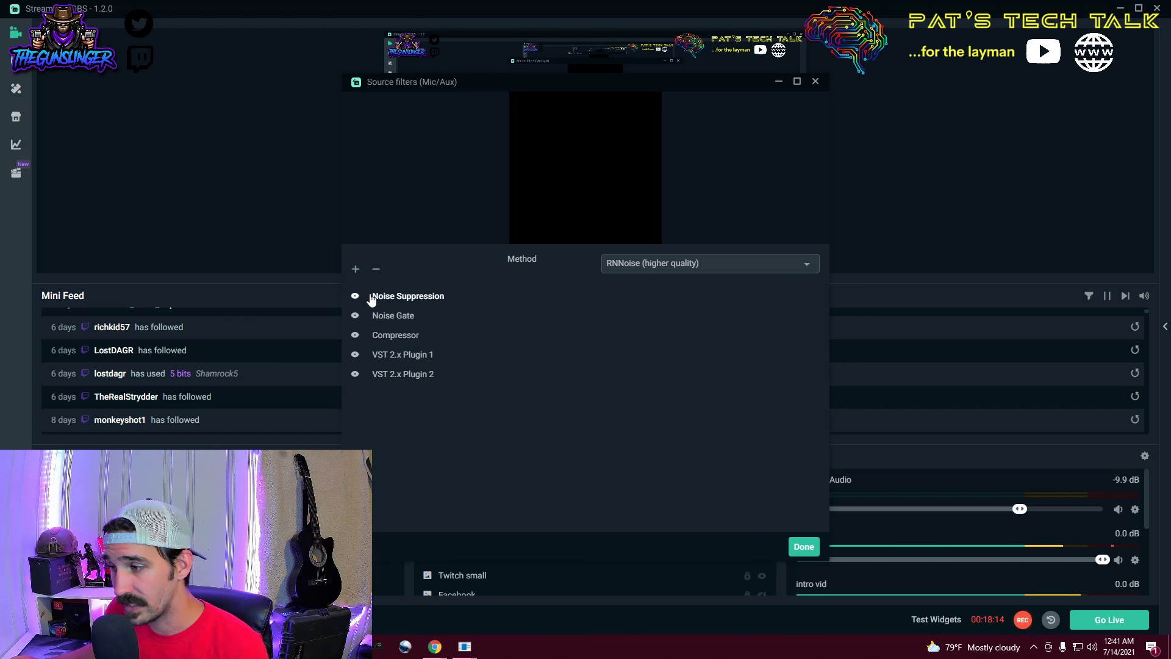
{"action": "left_click", "coordinate": [413, 323]}
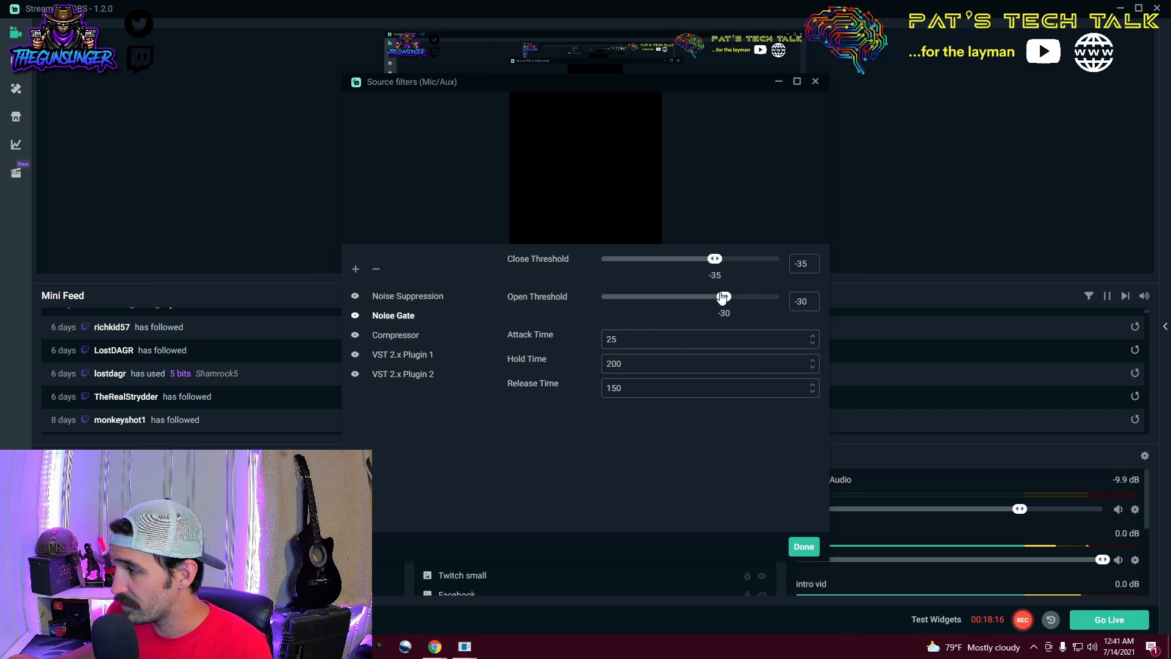
{"action": "left_click", "coordinate": [407, 338]}
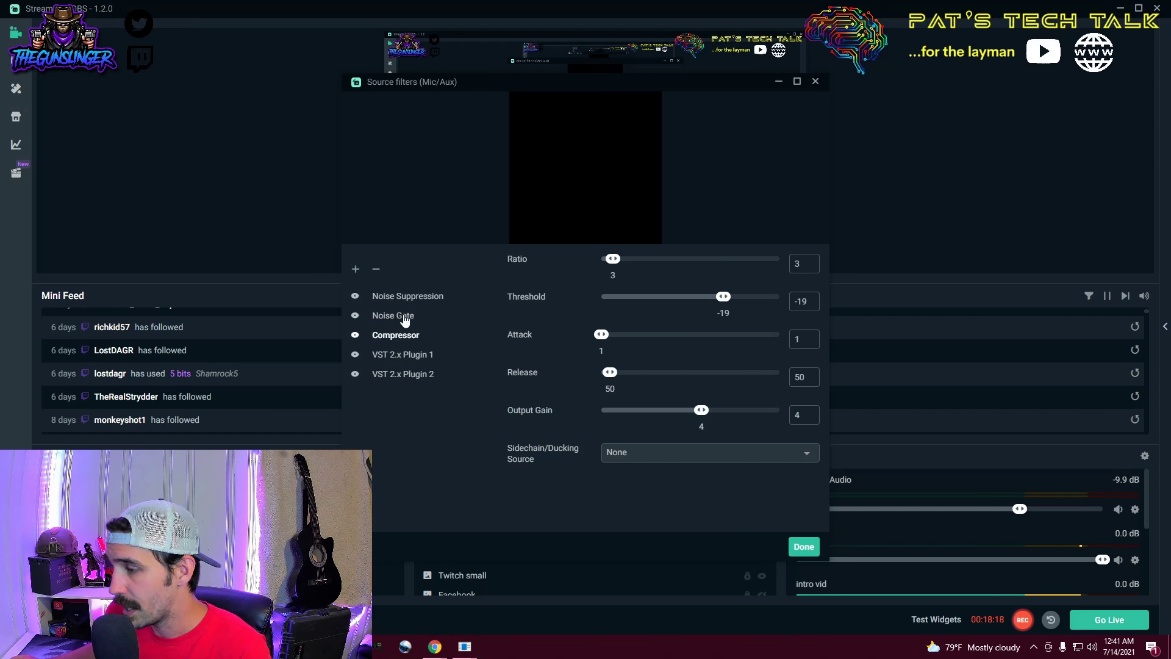
{"action": "left_click", "coordinate": [427, 375]}
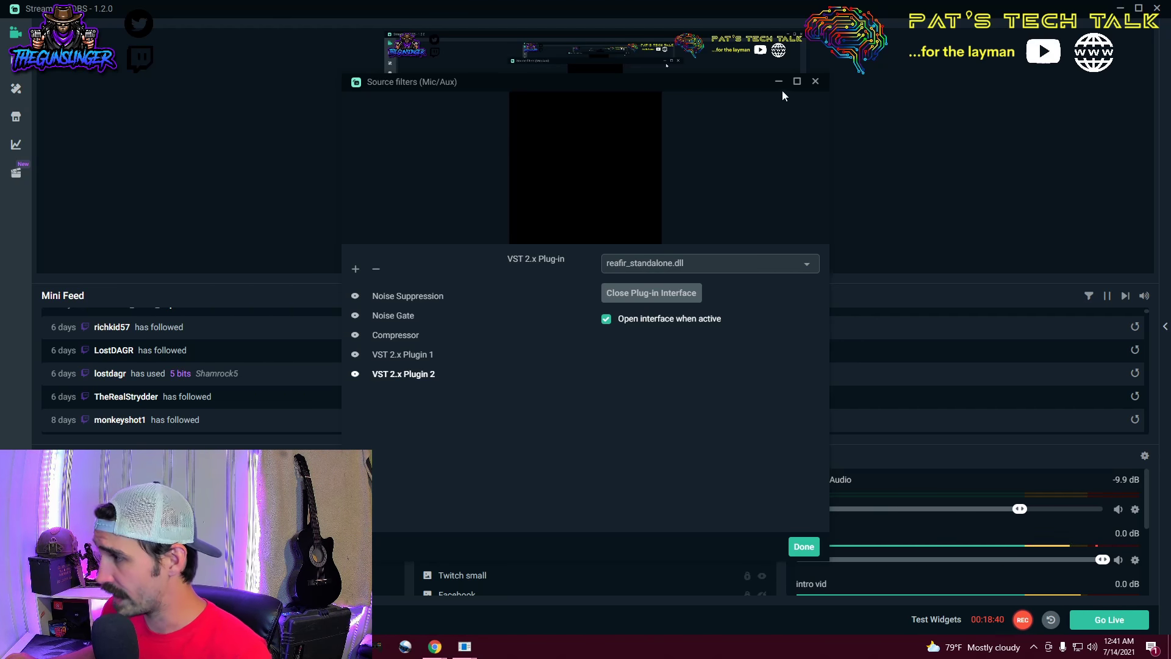
{"action": "left_click", "coordinate": [815, 81]}
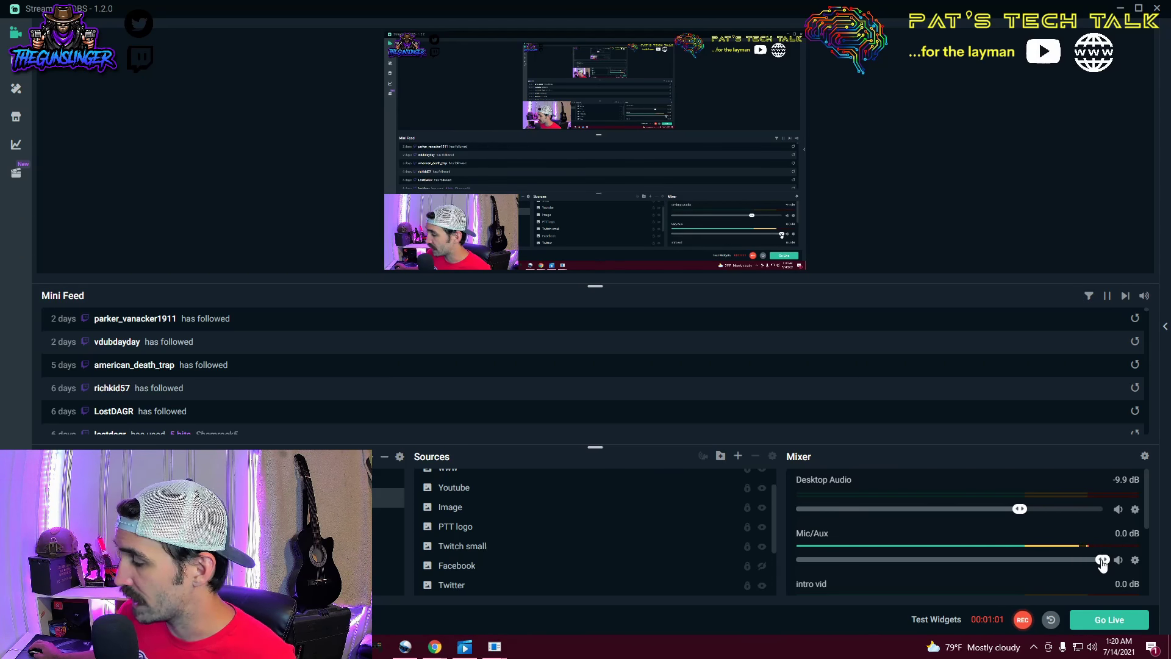
Drag the Mic/Aux mixer fader down from 0.0 dB to about -9.0 dB.
{"action": "left_click_drag", "start_coordinate": [1103, 562], "coordinate": [1030, 571]}
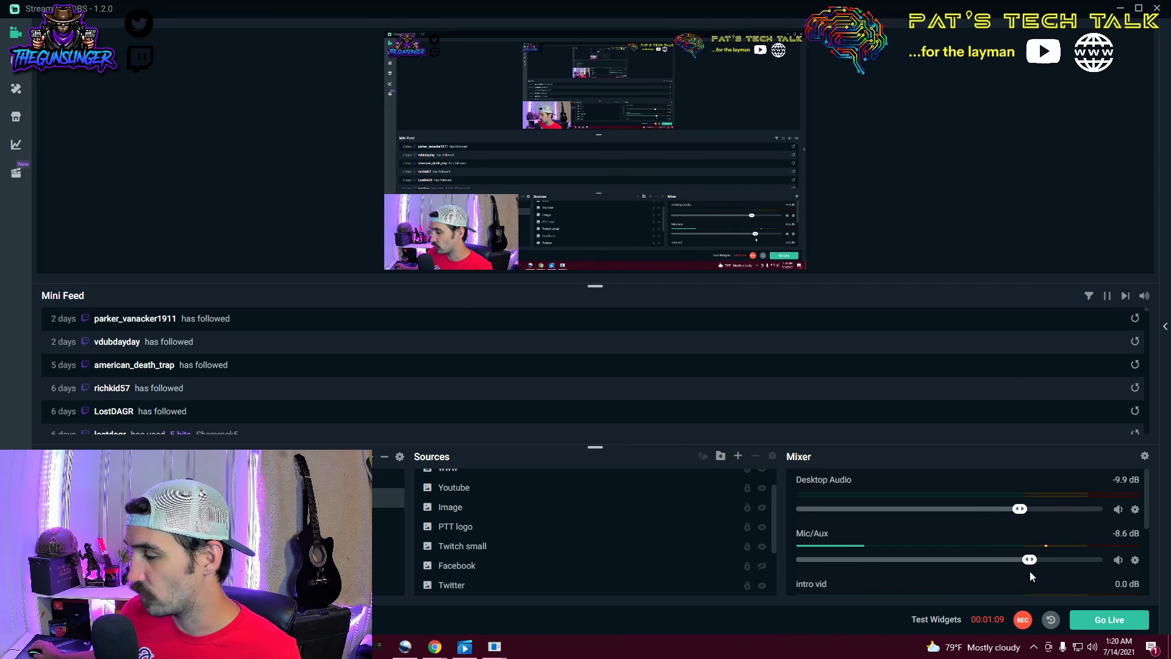
{"action": "left_click_drag", "start_coordinate": [1030, 571], "coordinate": [1026, 571]}
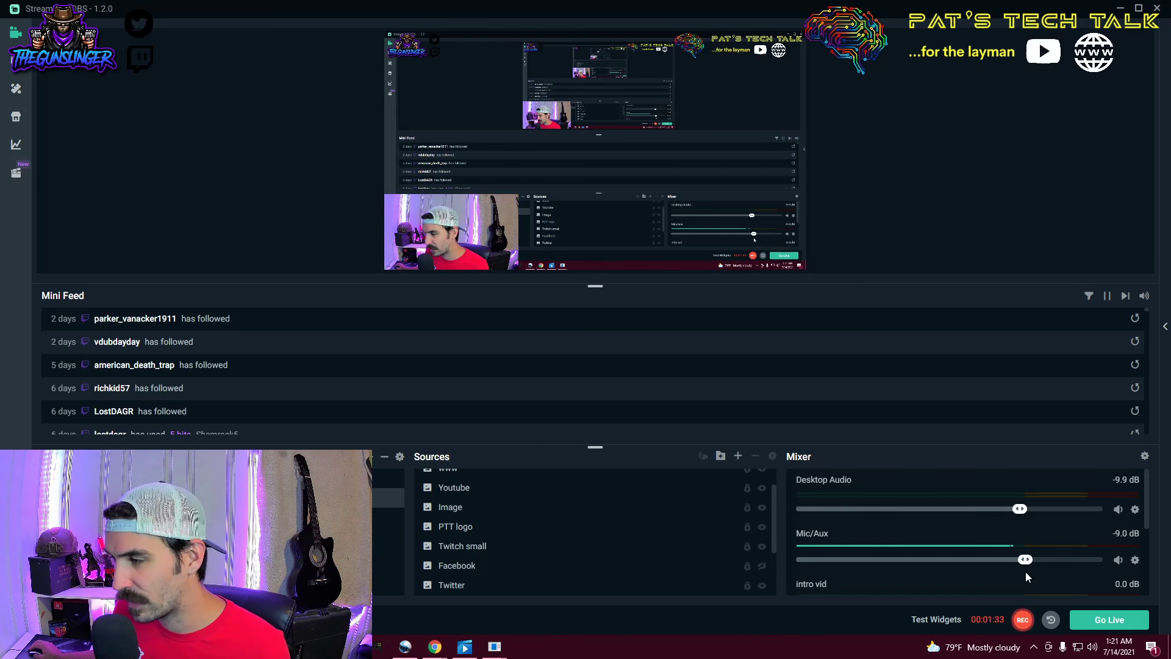
{"action": "left_click_drag", "start_coordinate": [1026, 572], "coordinate": [1026, 570]}
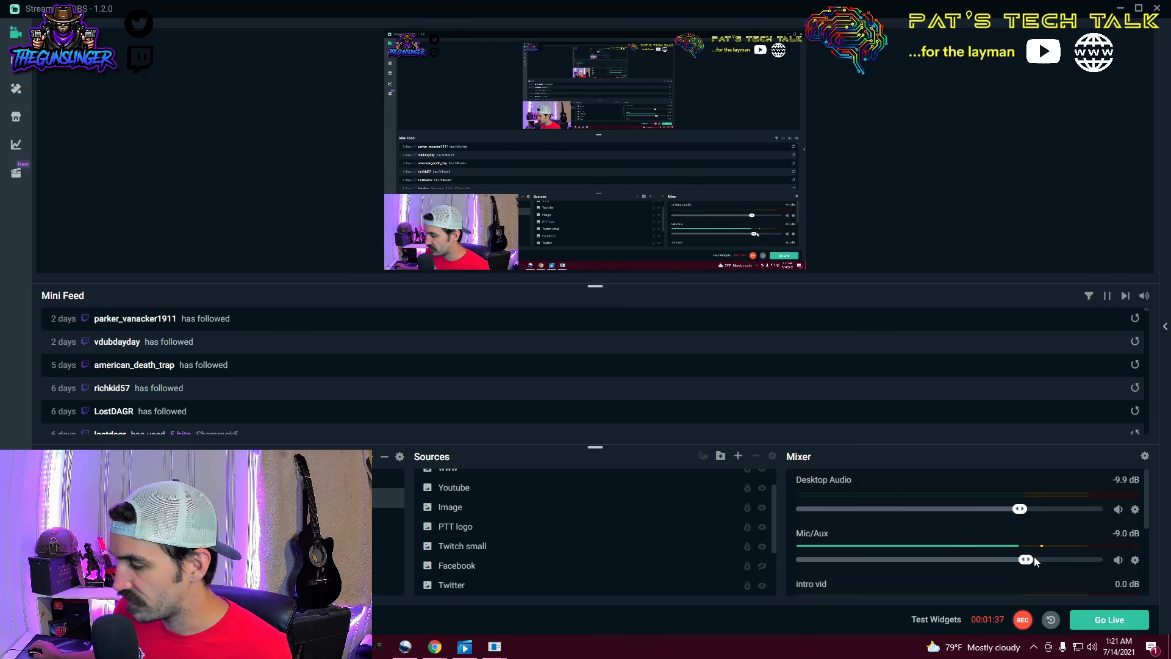